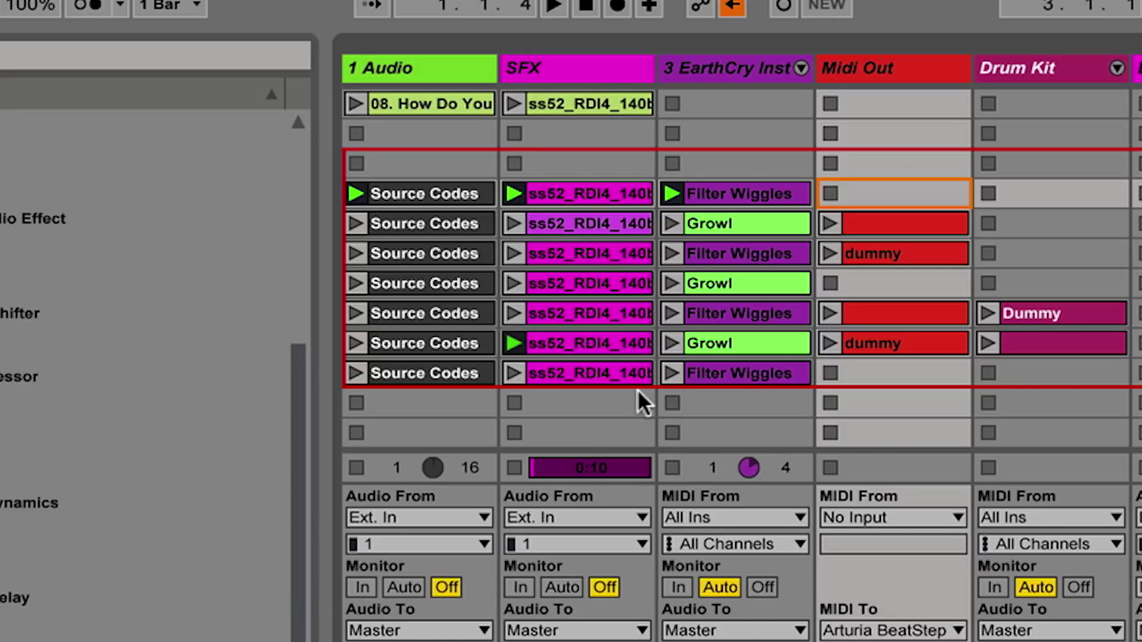
- Select the playing SFX clip and toggle its launch settings hidden and shown
left_click(576, 189)
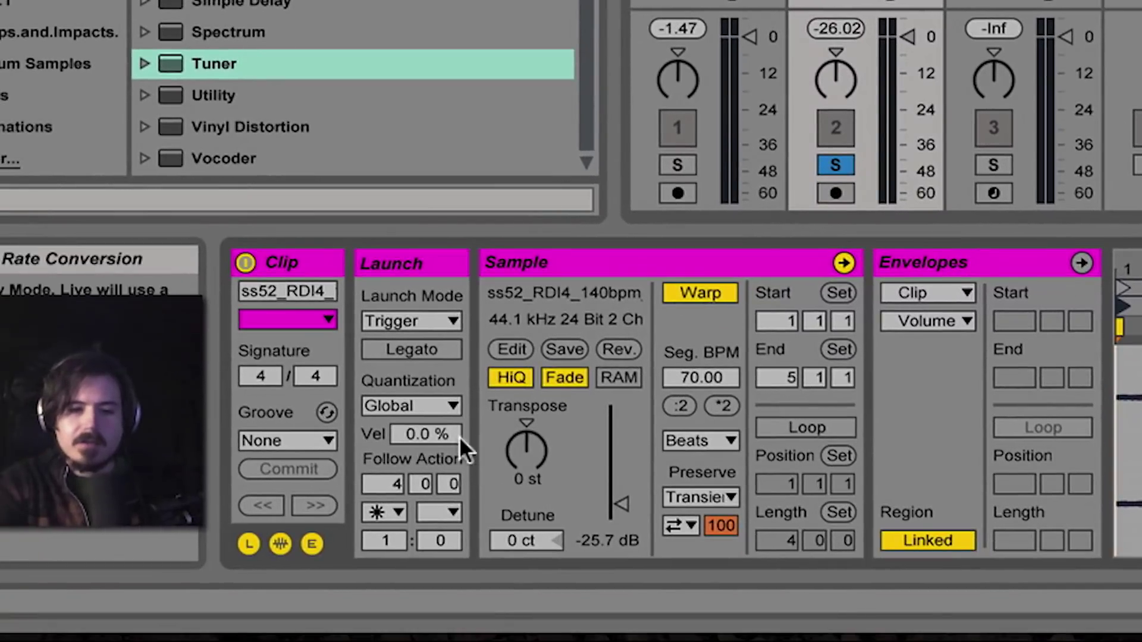
left_click(246, 543)
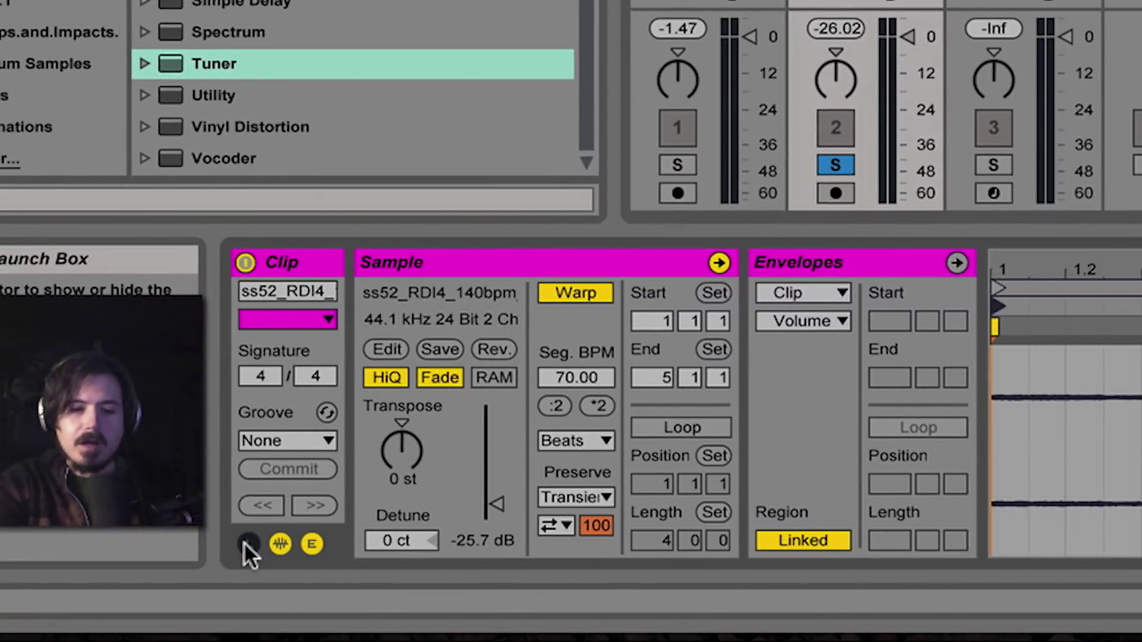
left_click(246, 543)
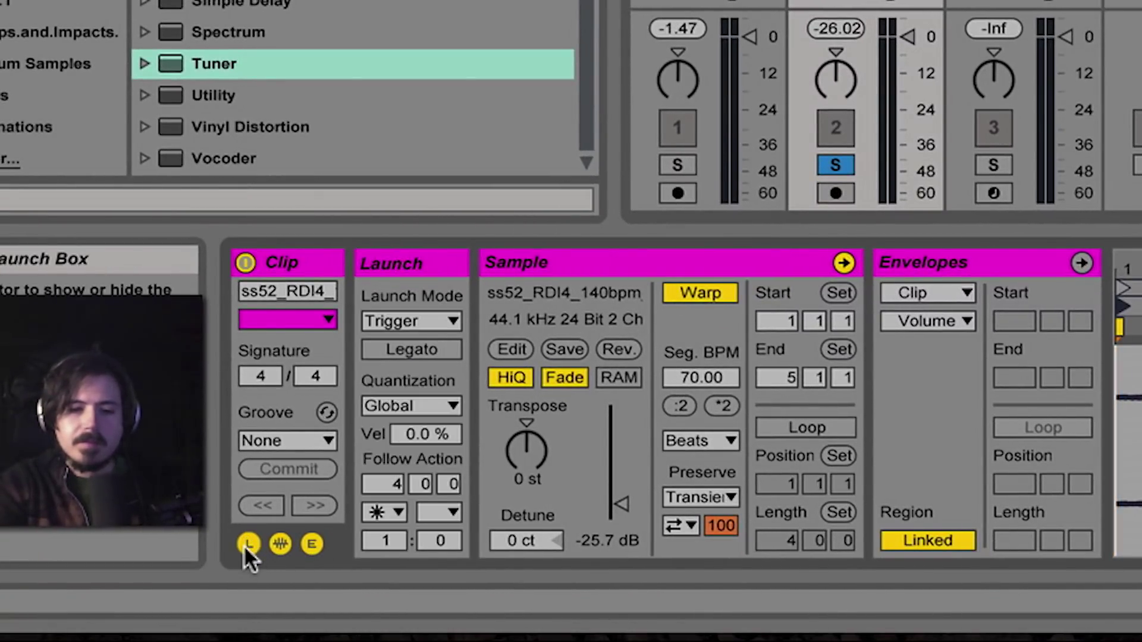
left_click(246, 543)
left_click(246, 544)
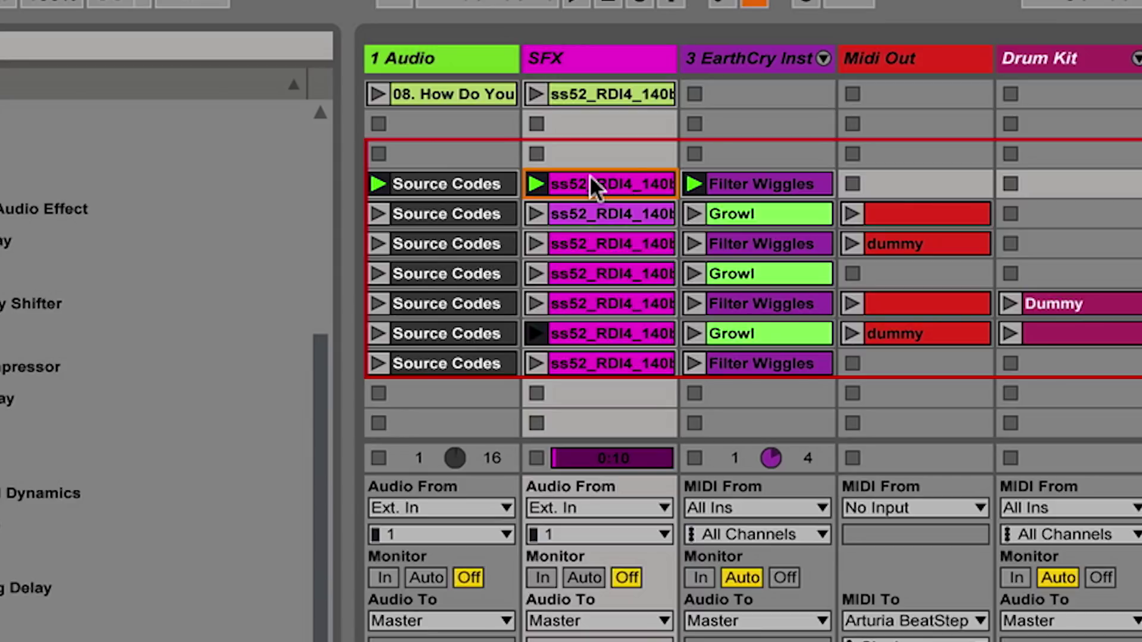
- Step down through the SFX clips one by one
left_click(591, 208)
left_click(591, 240)
left_click(591, 273)
left_click(591, 302)
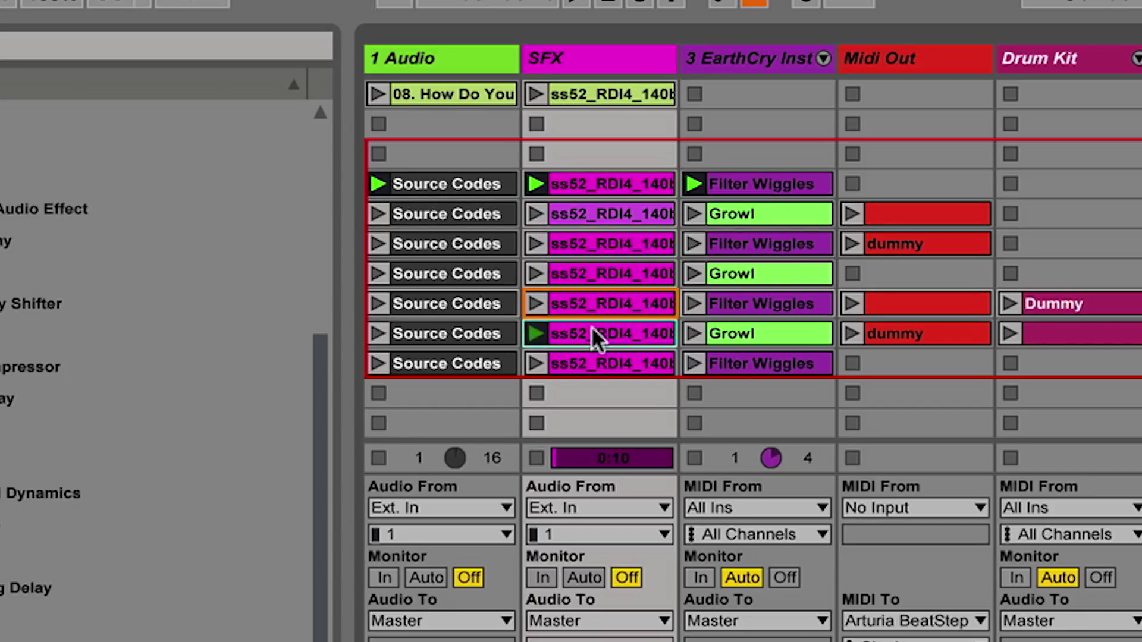
left_click(591, 334)
left_click(592, 354)
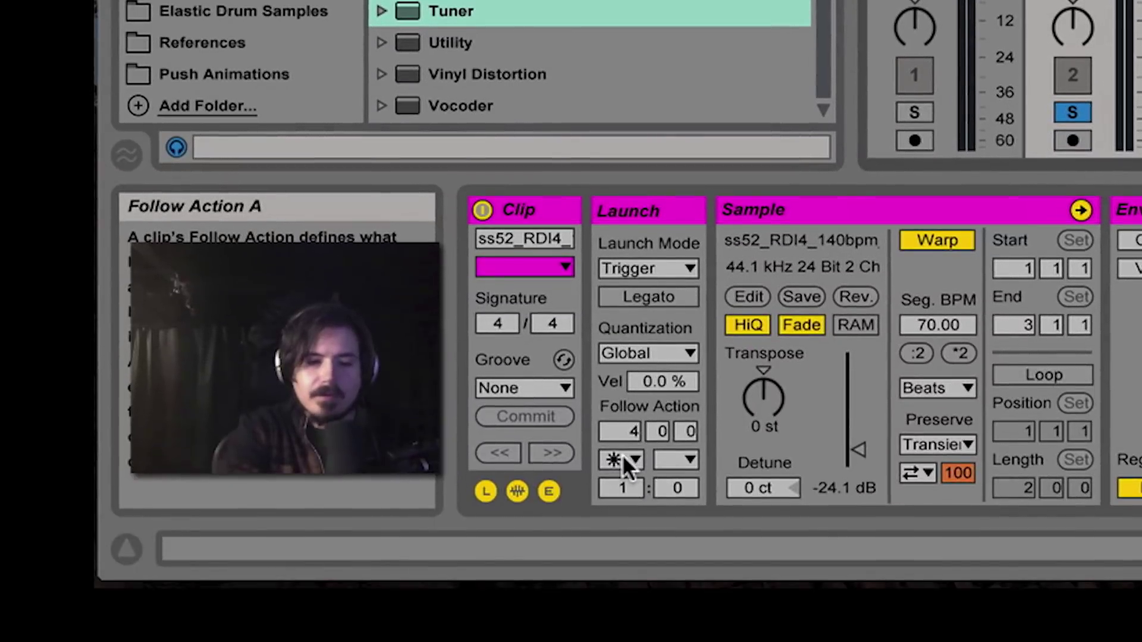
- Keep Any as the SFX clips' follow action, then launch an SFX clip to audition it
left_click(622, 458)
left_click(622, 454)
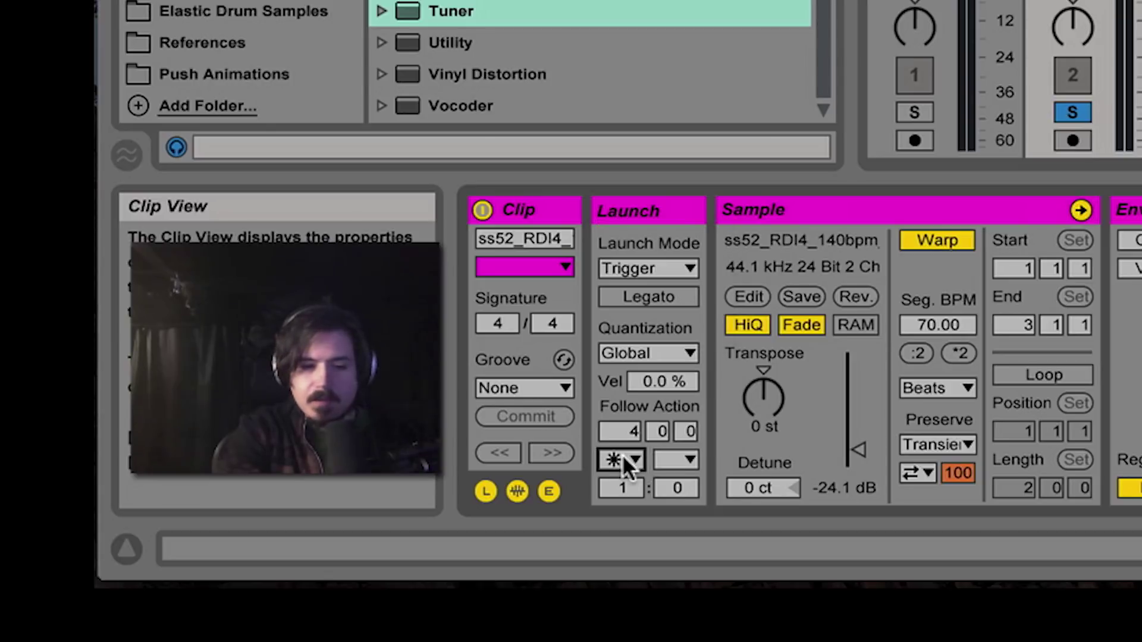
left_click(621, 457)
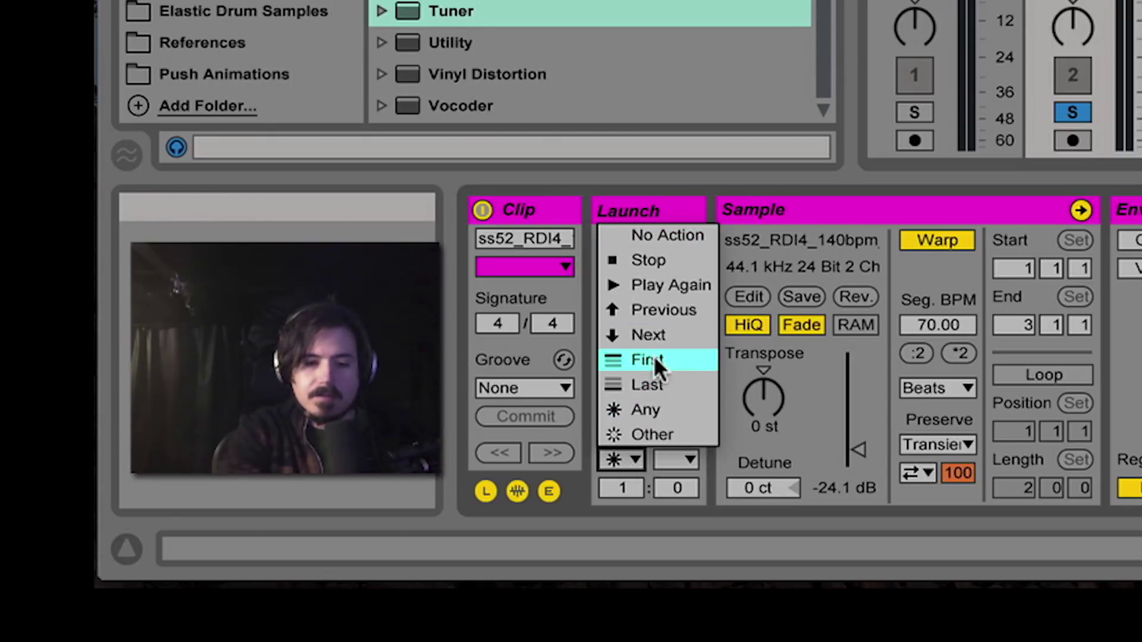
left_click(646, 411)
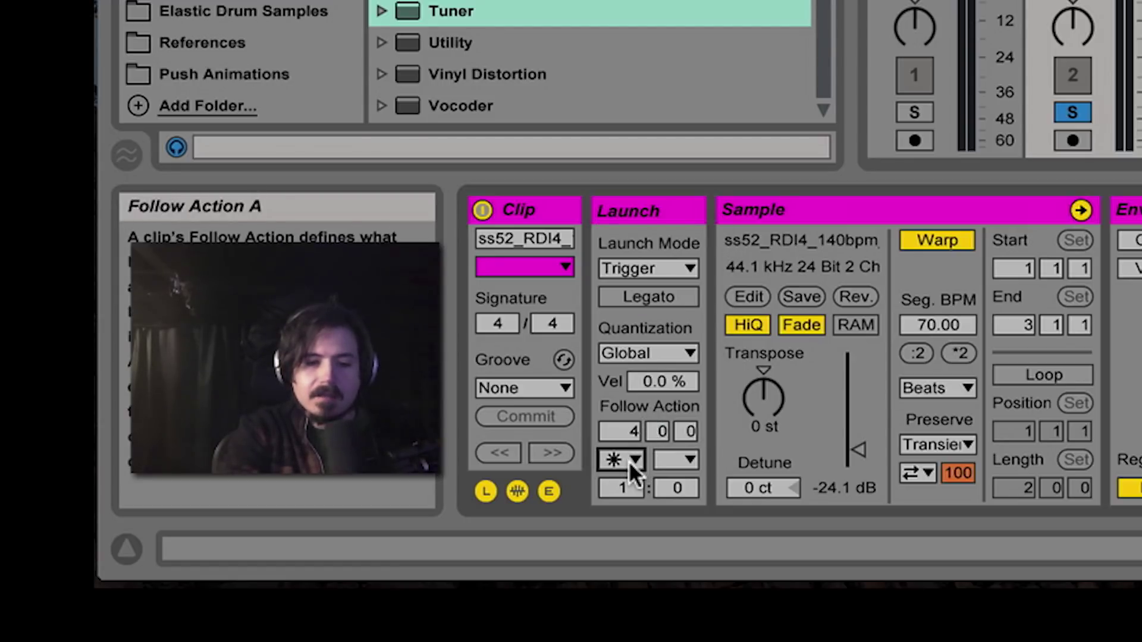
left_click(629, 462)
left_click(645, 410)
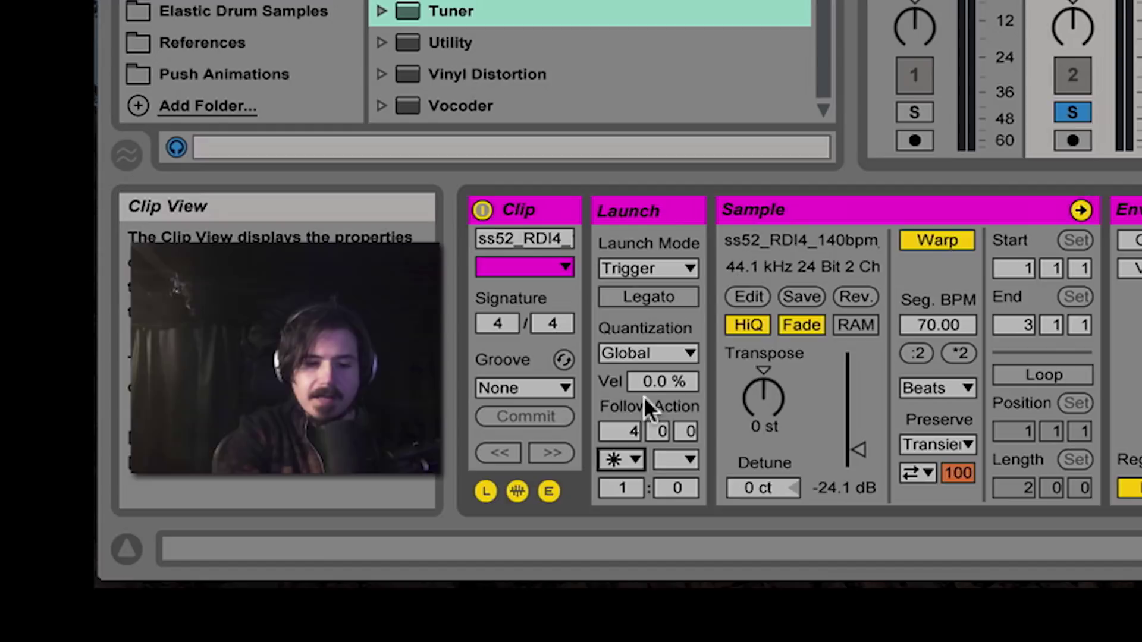
left_click(631, 459)
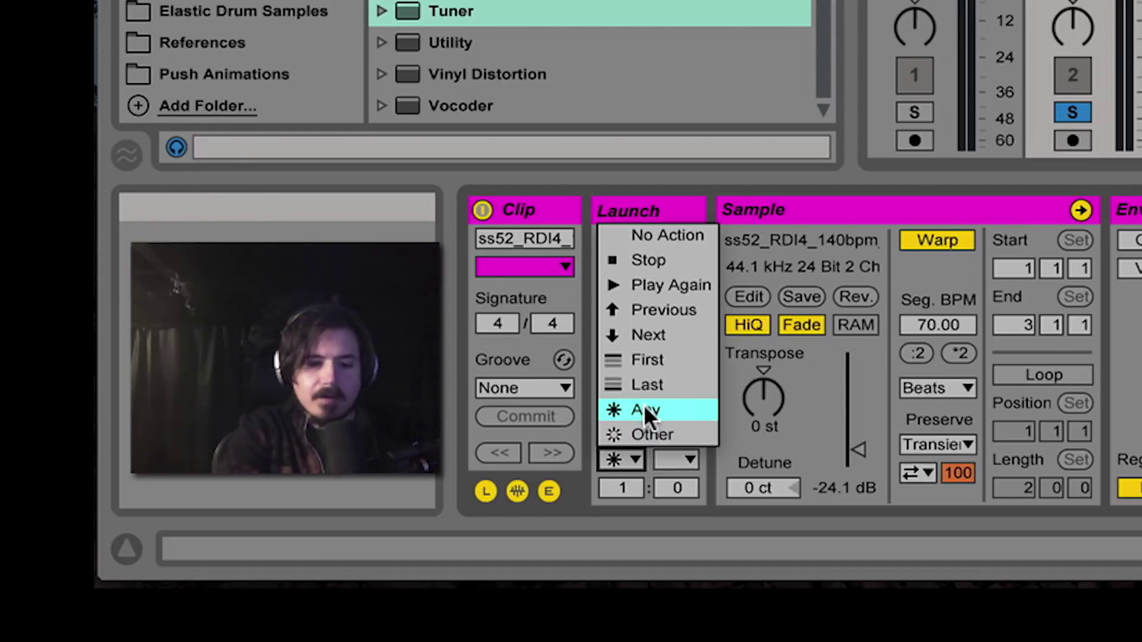
left_click(643, 409)
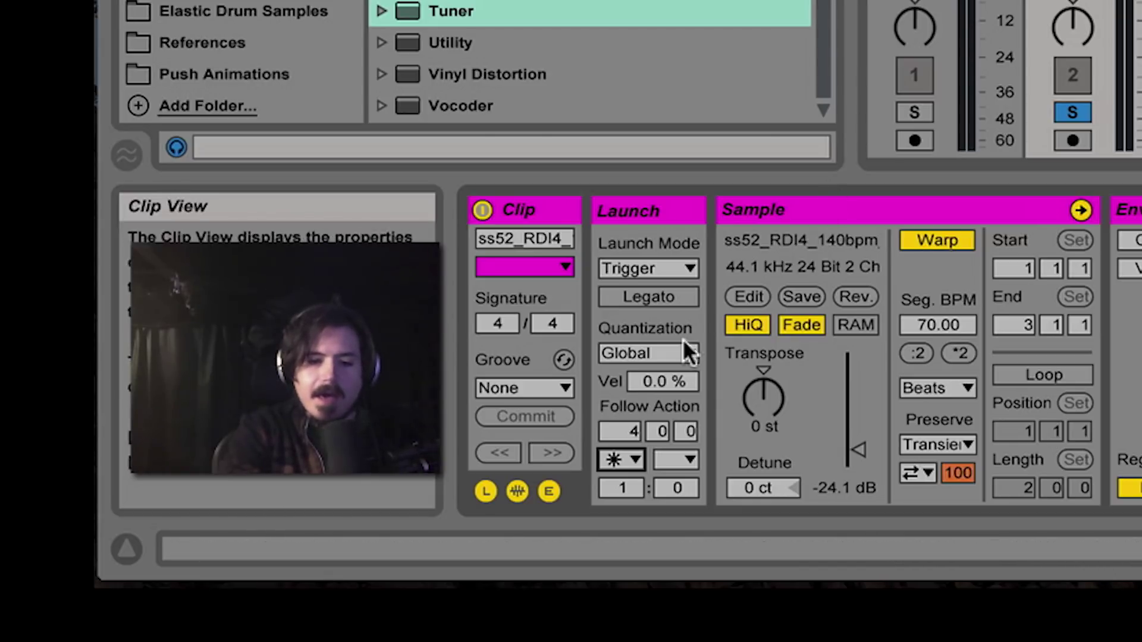
left_click(629, 425)
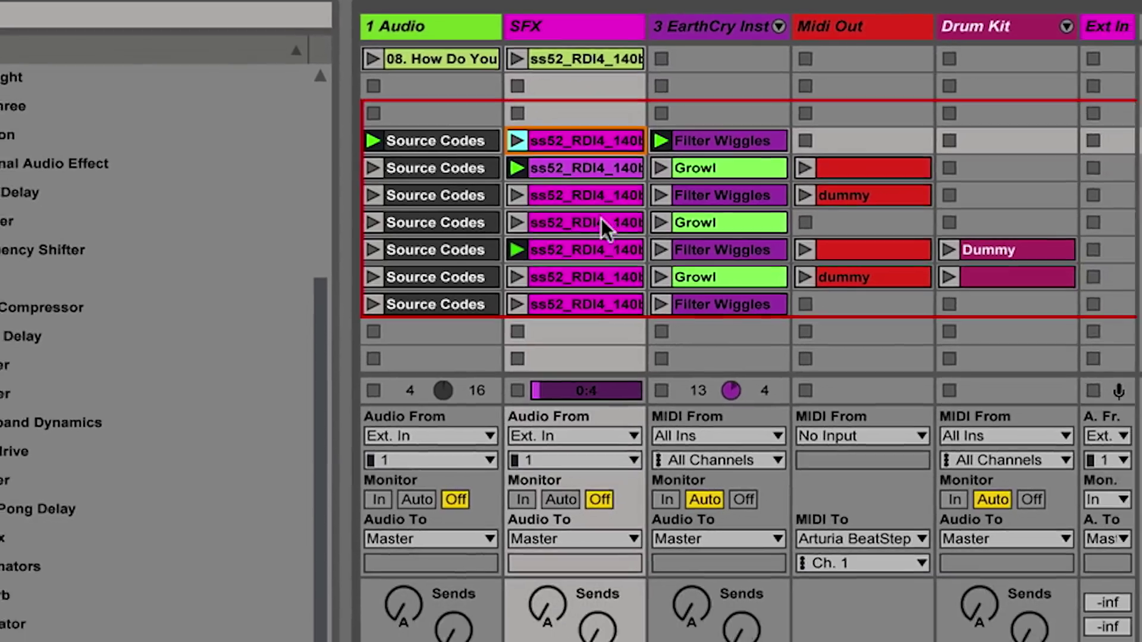
left_click(624, 262)
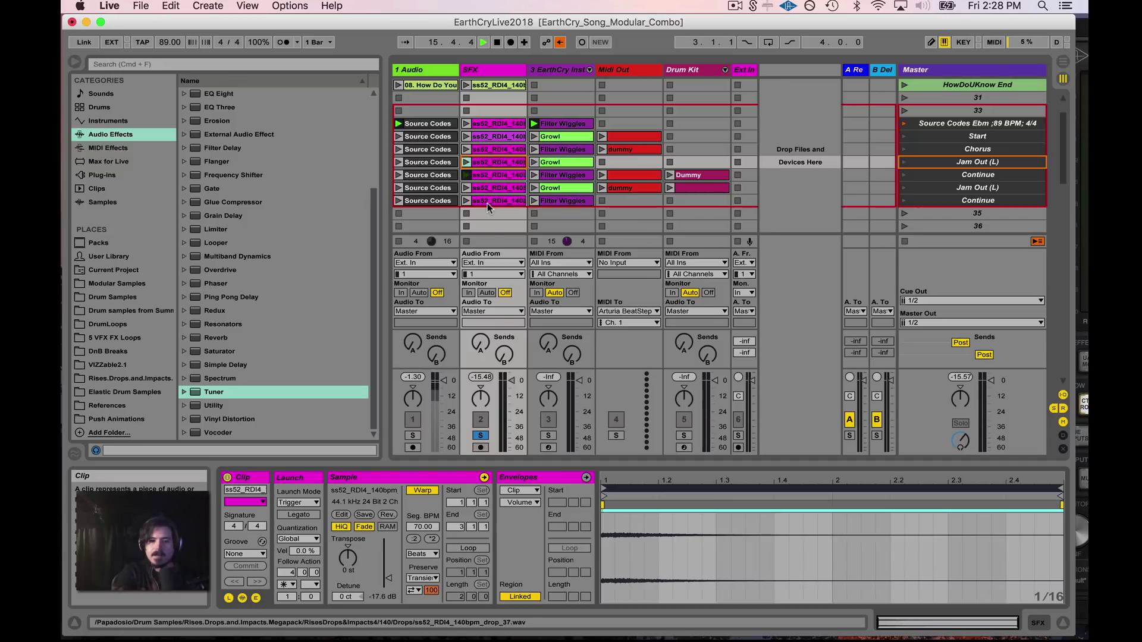
- Unsolo the SFX track and launch the Source Codes Ebm scene
left_click(481, 435)
left_click(909, 123)
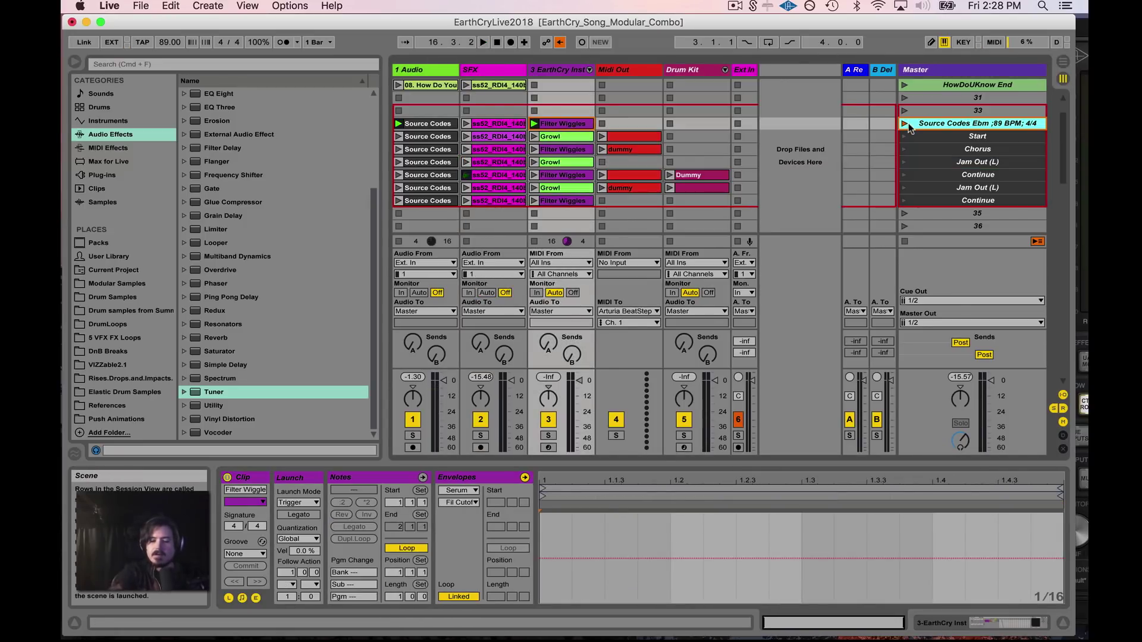
left_click(906, 124)
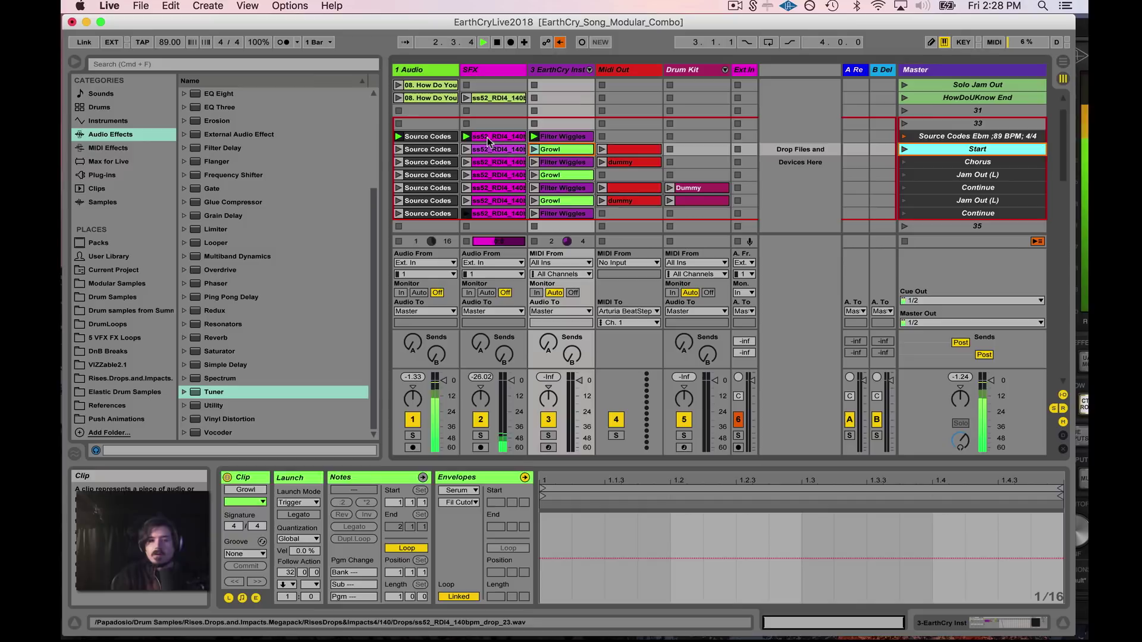
left_click(948, 136)
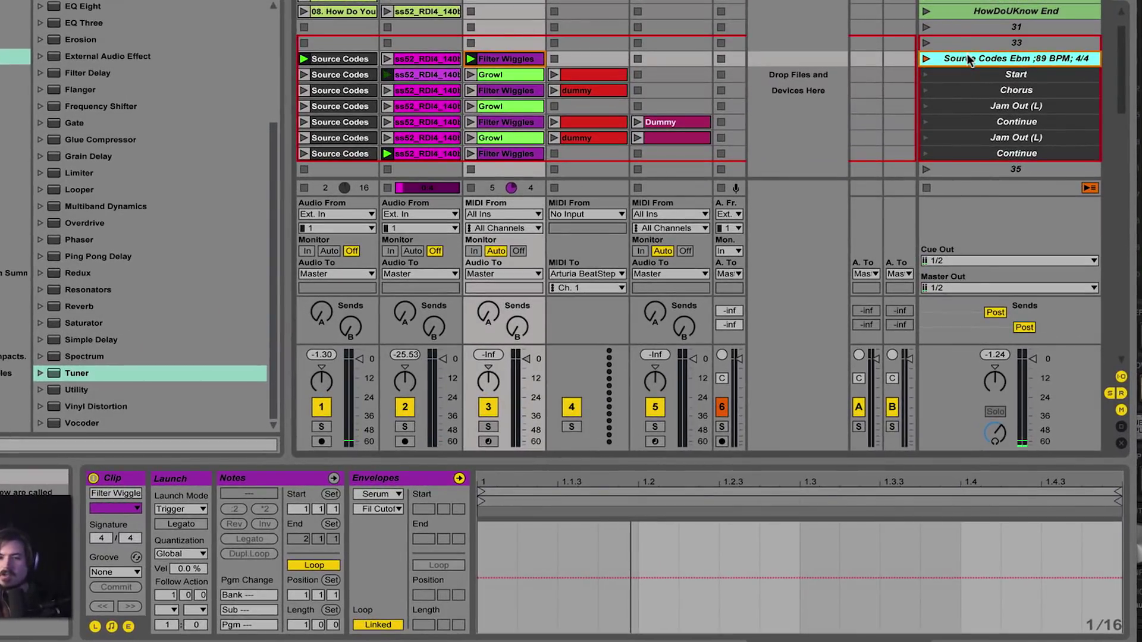
- Select the two Jam Out (L) scenes in turn, then return to Source Codes Ebm
scroll(1012, 87, "down", 1)
left_click(1025, 89)
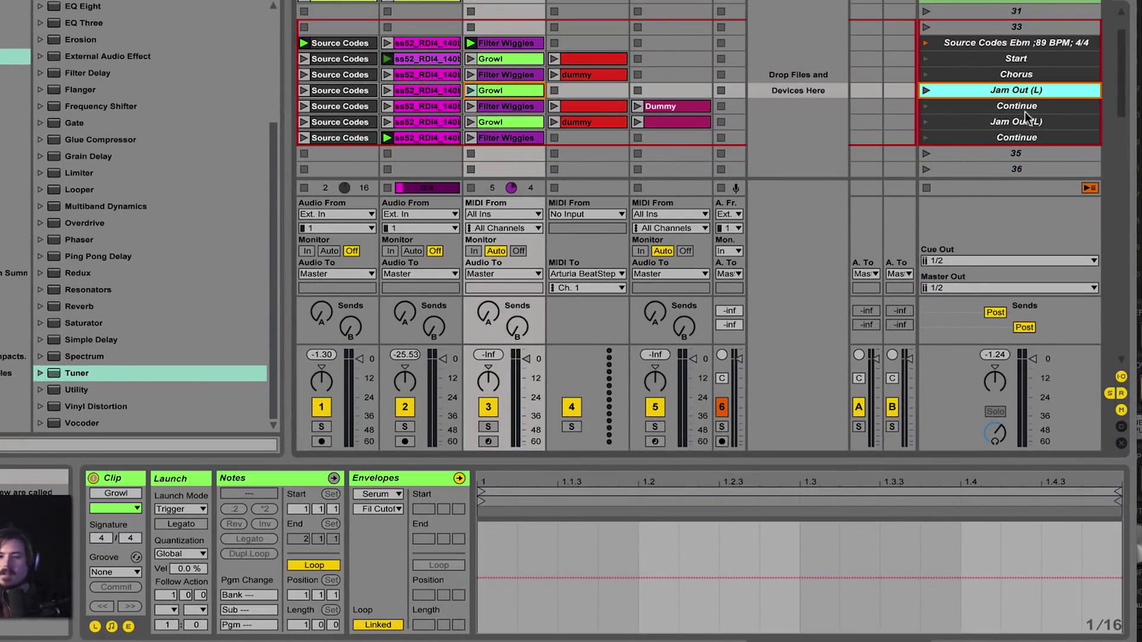
left_click(1025, 121)
left_click(1029, 90)
left_click(1036, 123)
left_click(1036, 91)
left_click(1036, 43)
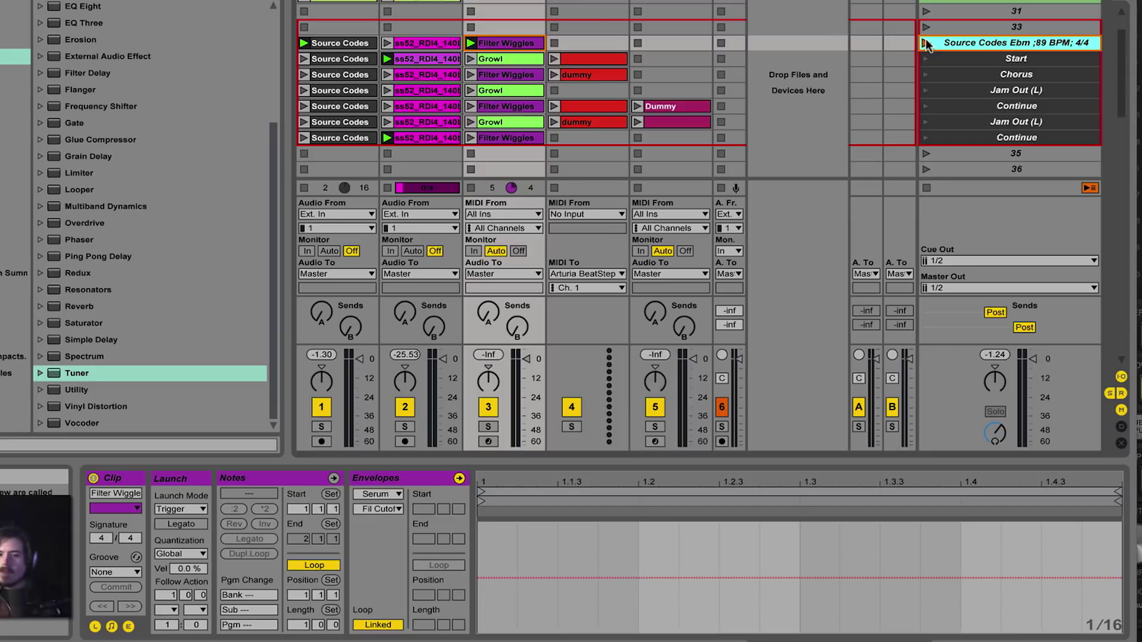
- Select the Start scene, then Source Codes Ebm, then Start again as the set plays
left_click(957, 62)
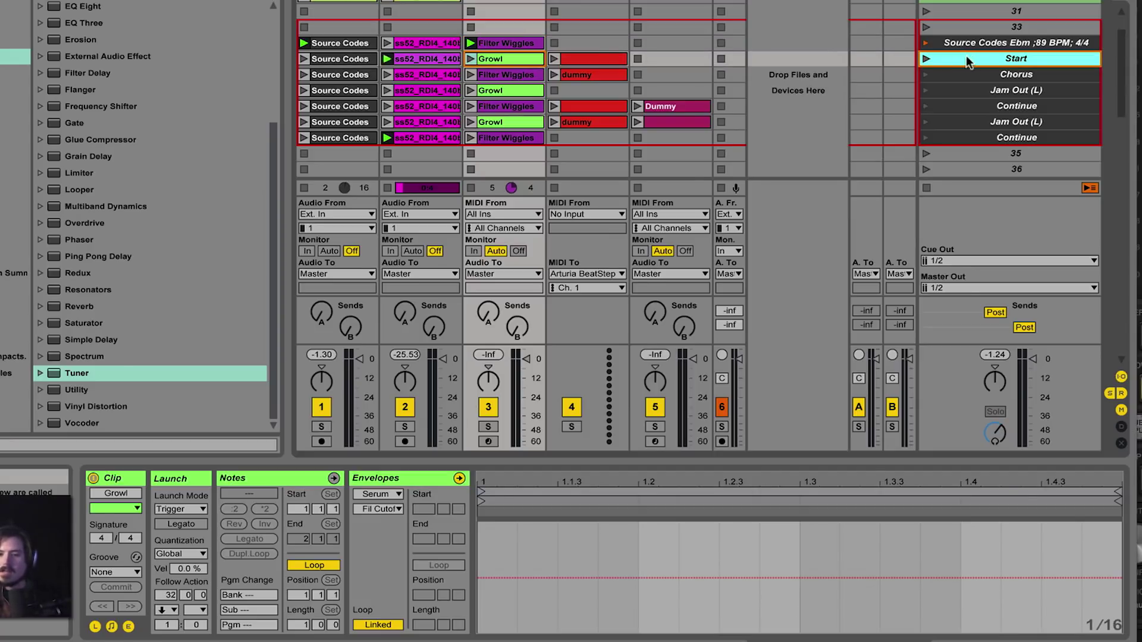
left_click(958, 46)
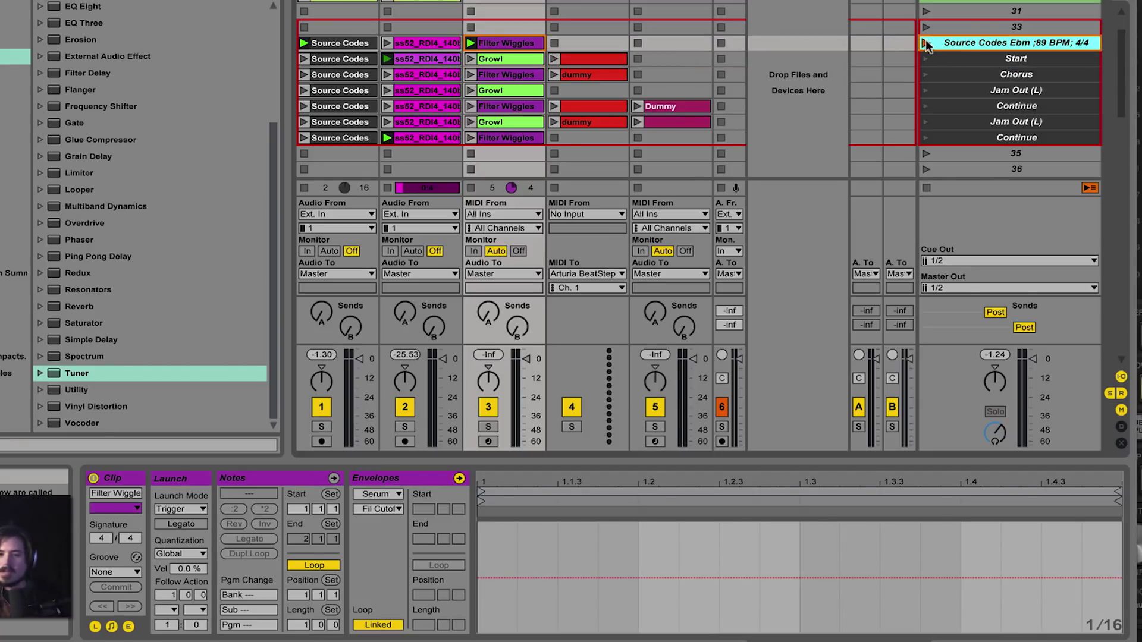
left_click(958, 59)
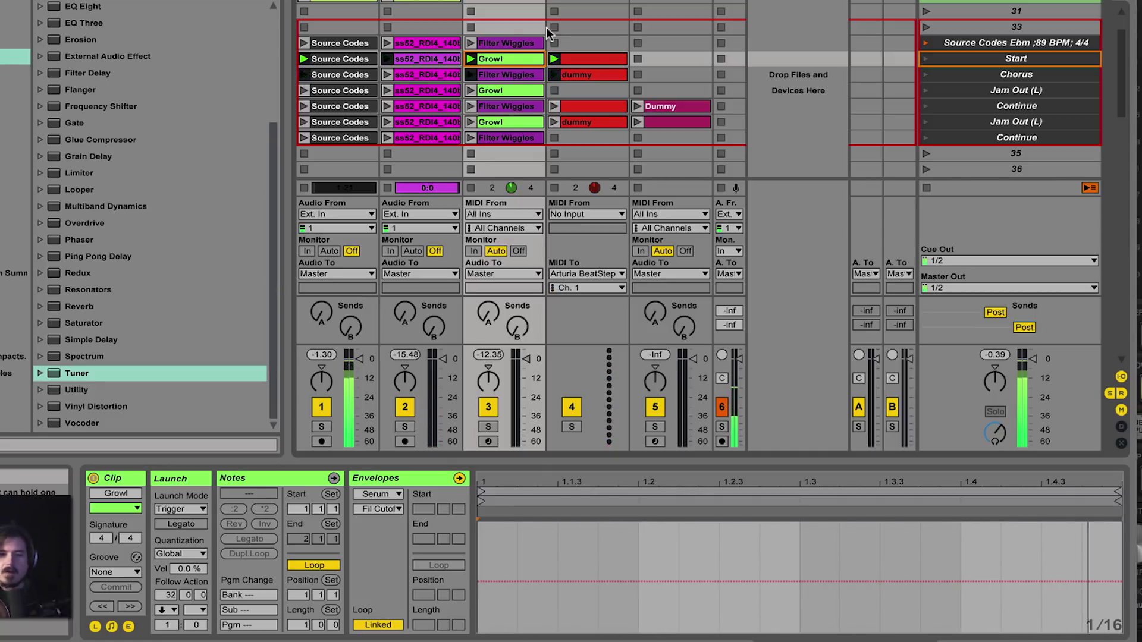
left_click(344, 59)
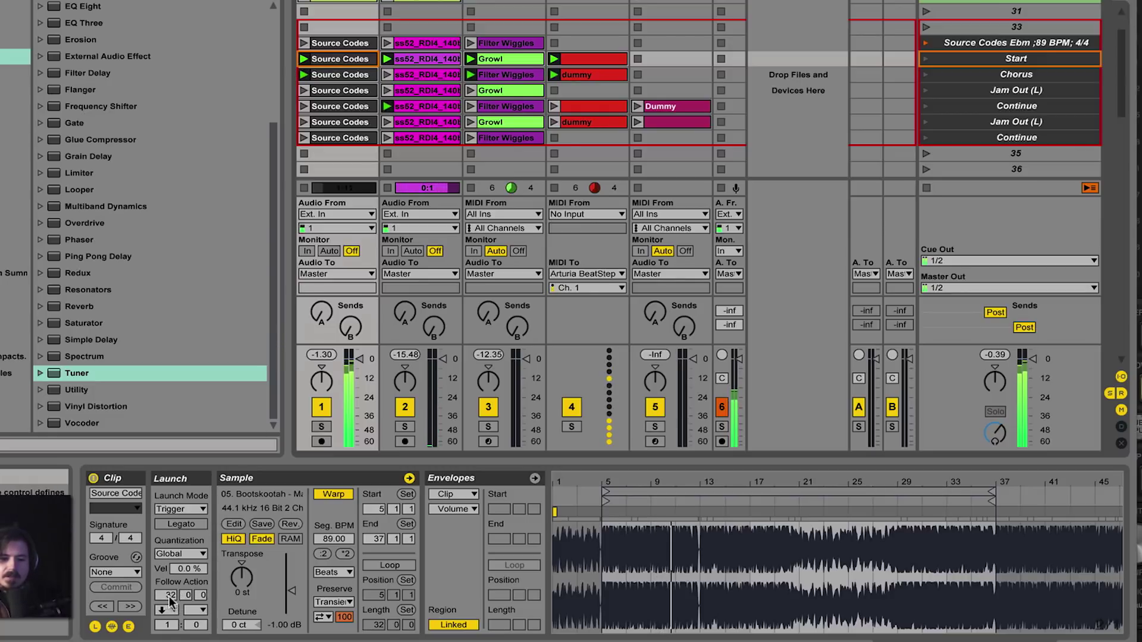
left_click(171, 610)
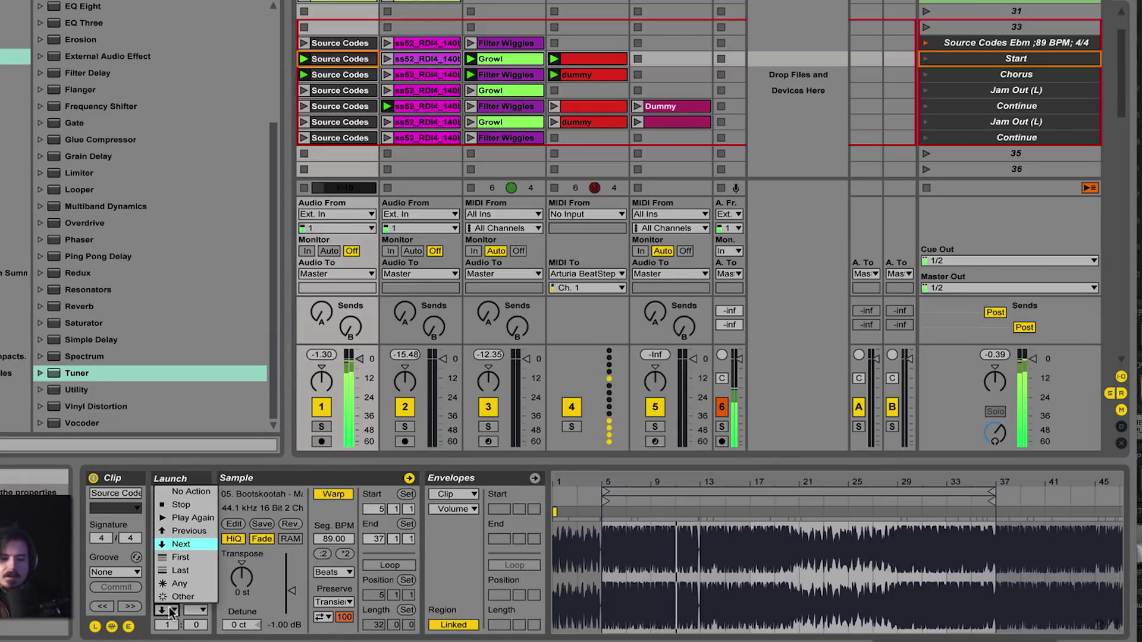
left_click(177, 545)
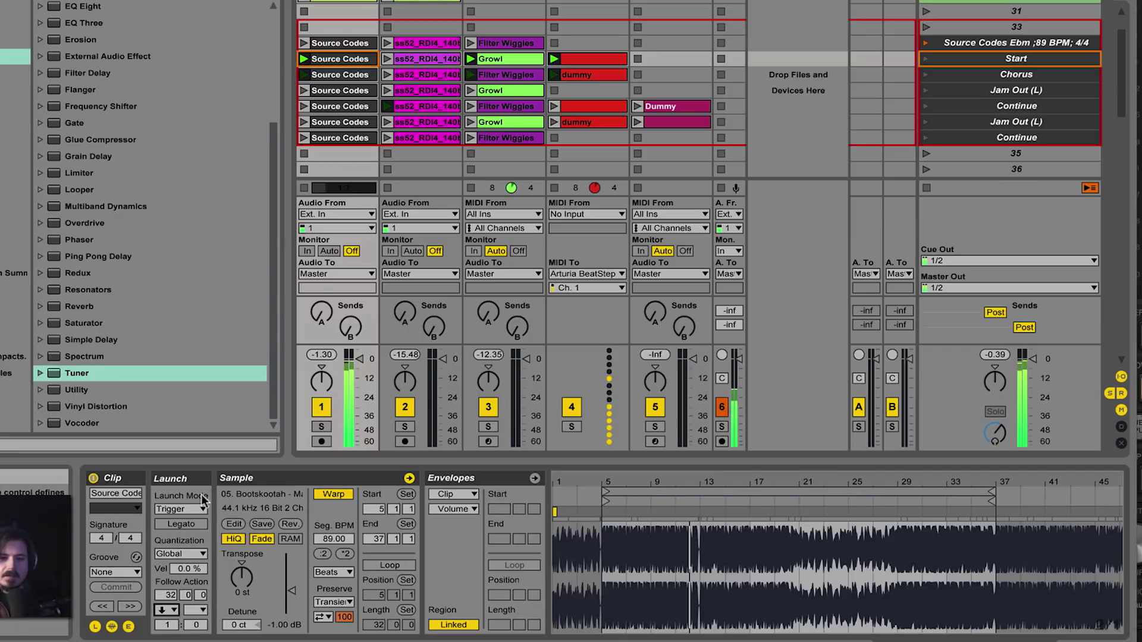
left_click(333, 76)
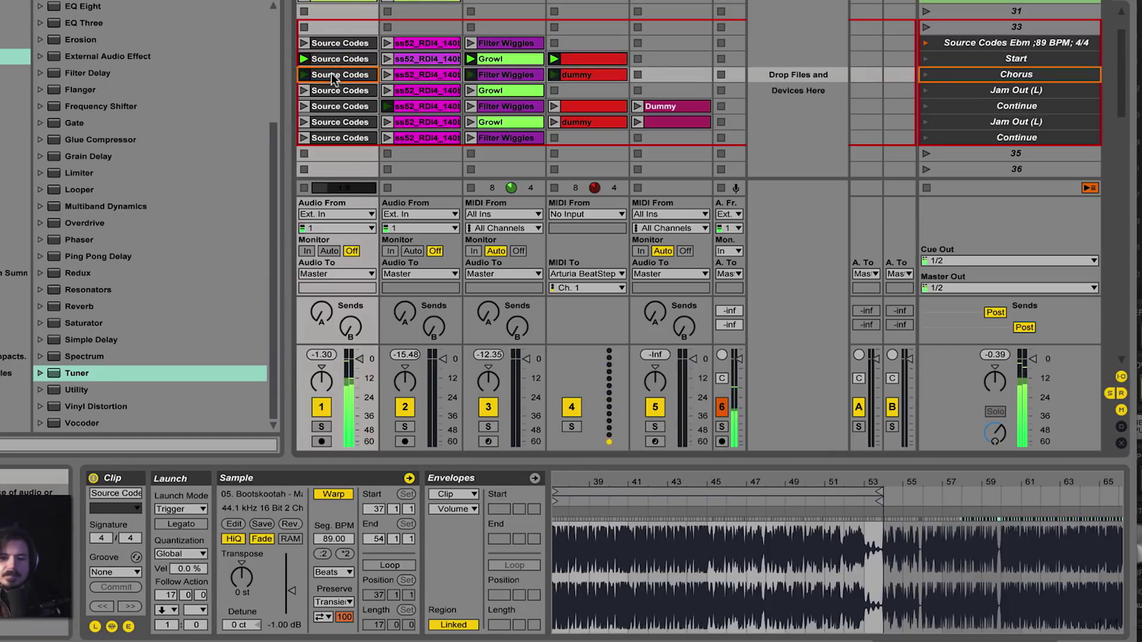
left_click_drag(636, 487, 629, 480)
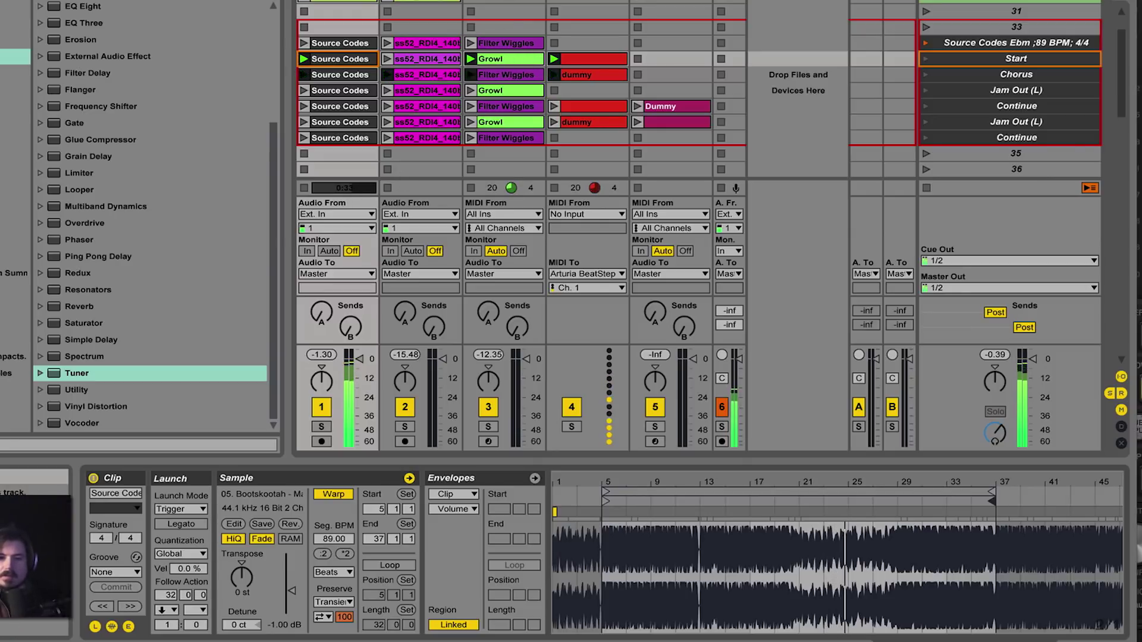
- Show the Growl track's devices with Shift+Tab, then view track 1's Source Codes device chain
left_click(494, 40)
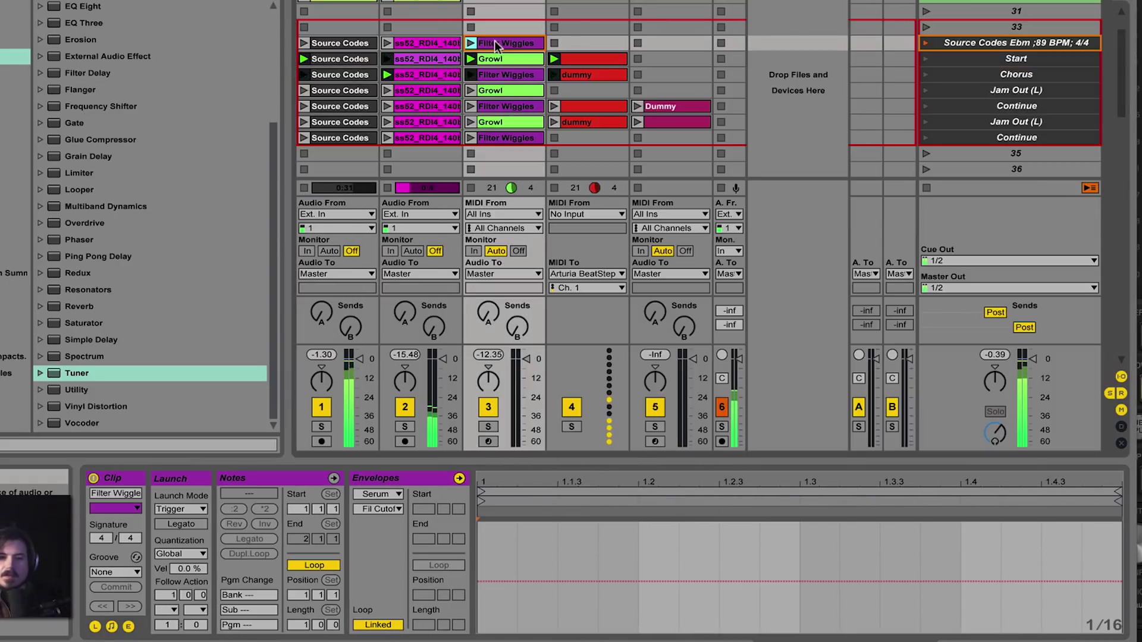
left_click(496, 59)
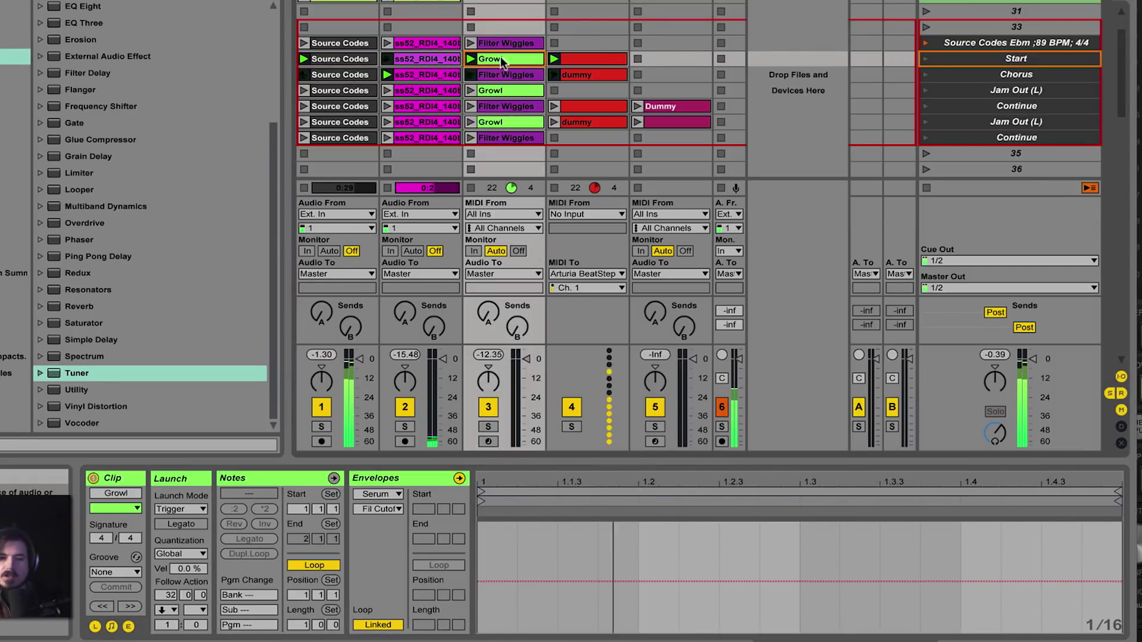
key("shift+Tab")
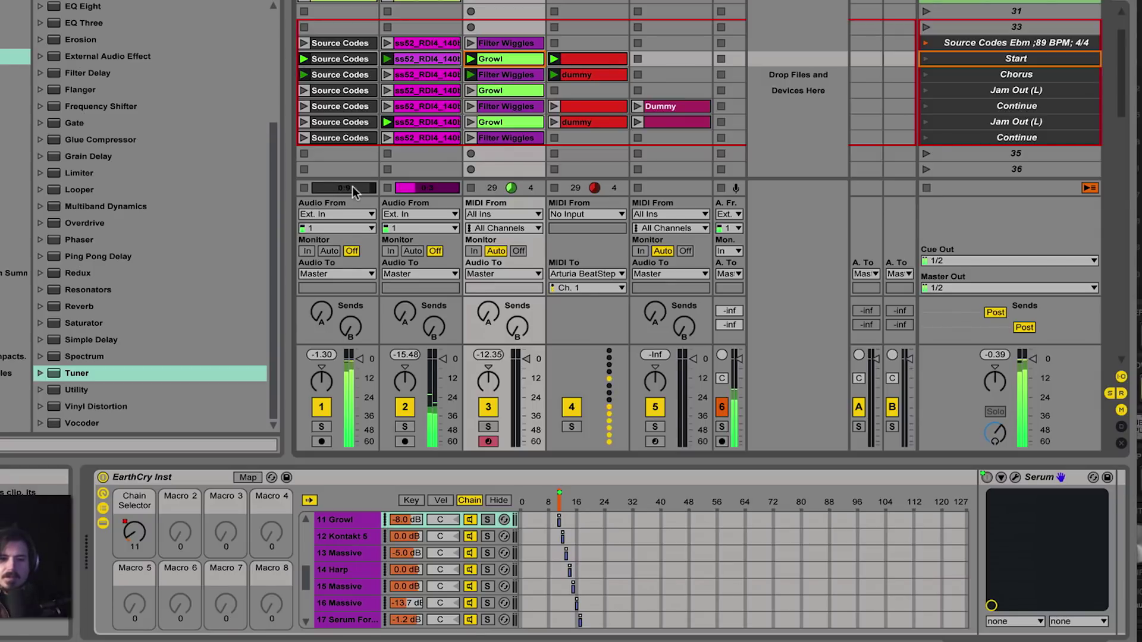
left_click(338, 77)
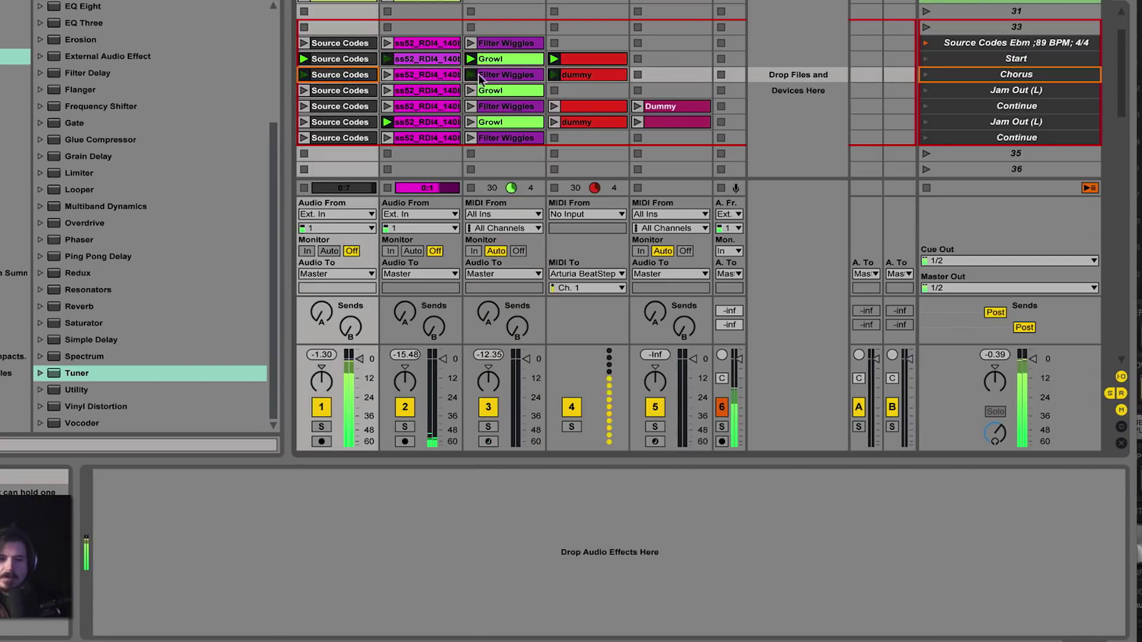
left_click(484, 79)
left_click(354, 59)
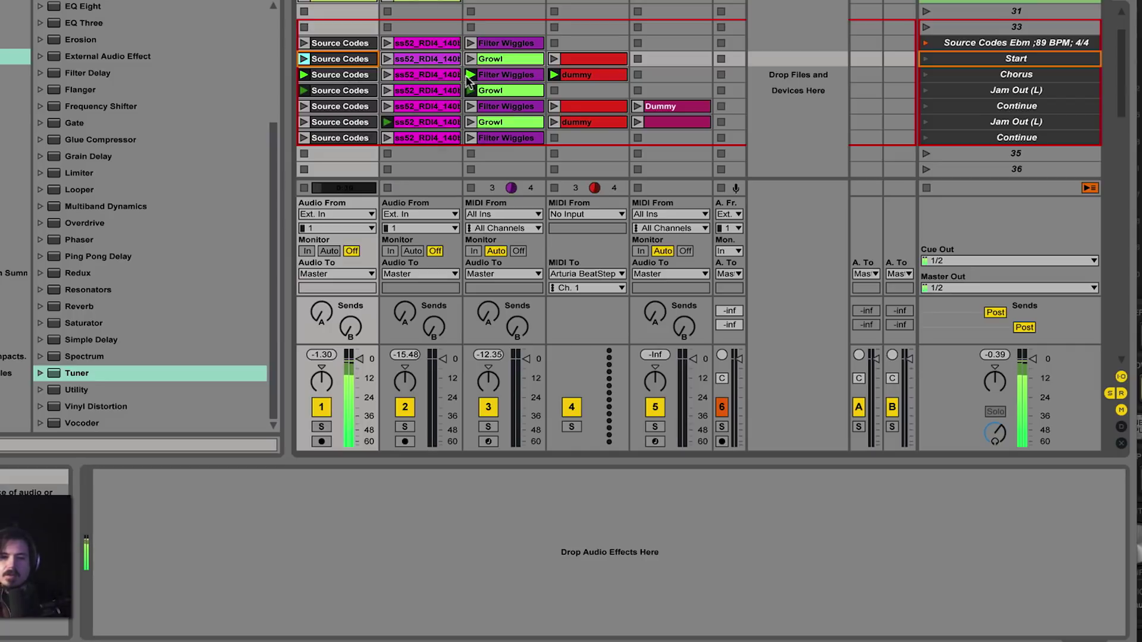
- Inspect the Chorus Source Codes and Filter Wiggles clips' follow actions, then launch Jam Out (L)
left_click(505, 74)
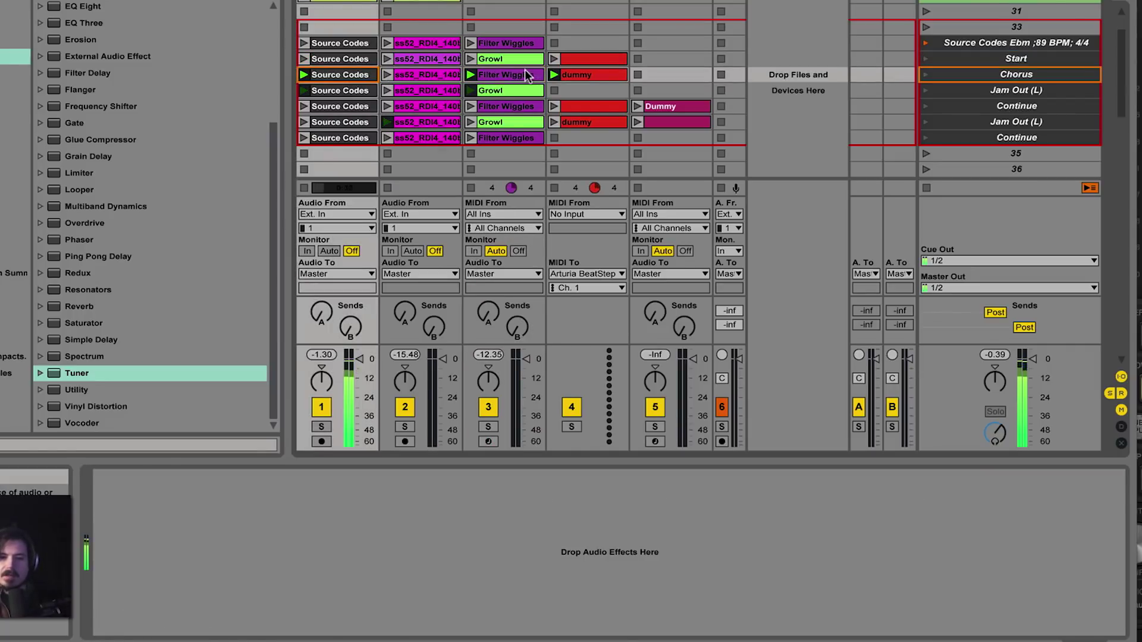
left_click(527, 74)
left_click(337, 76)
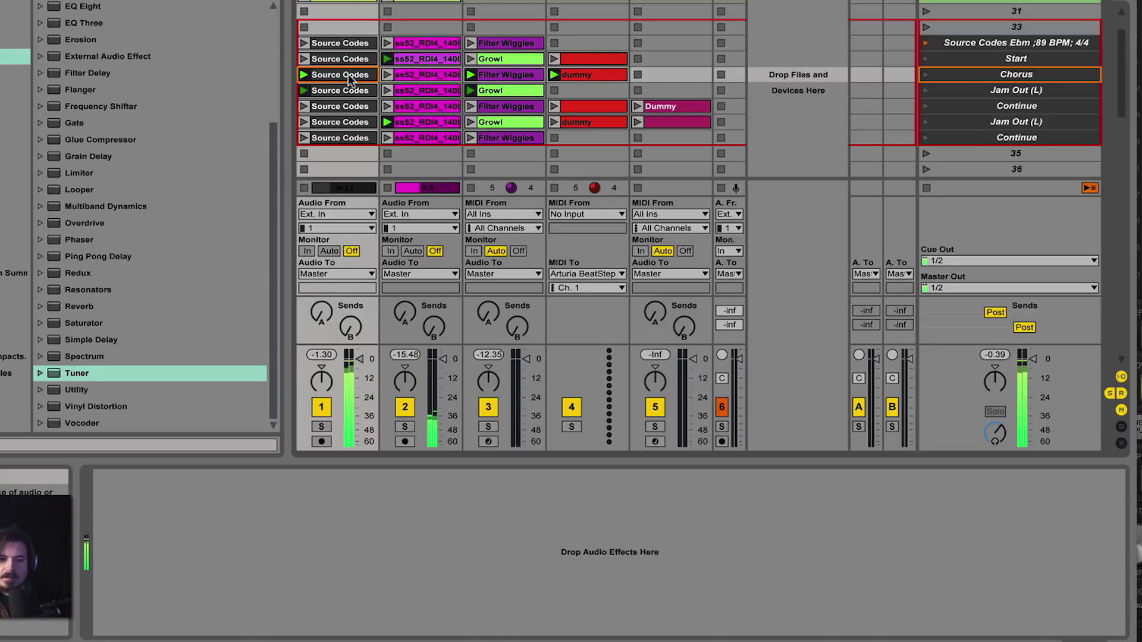
double_click(348, 74)
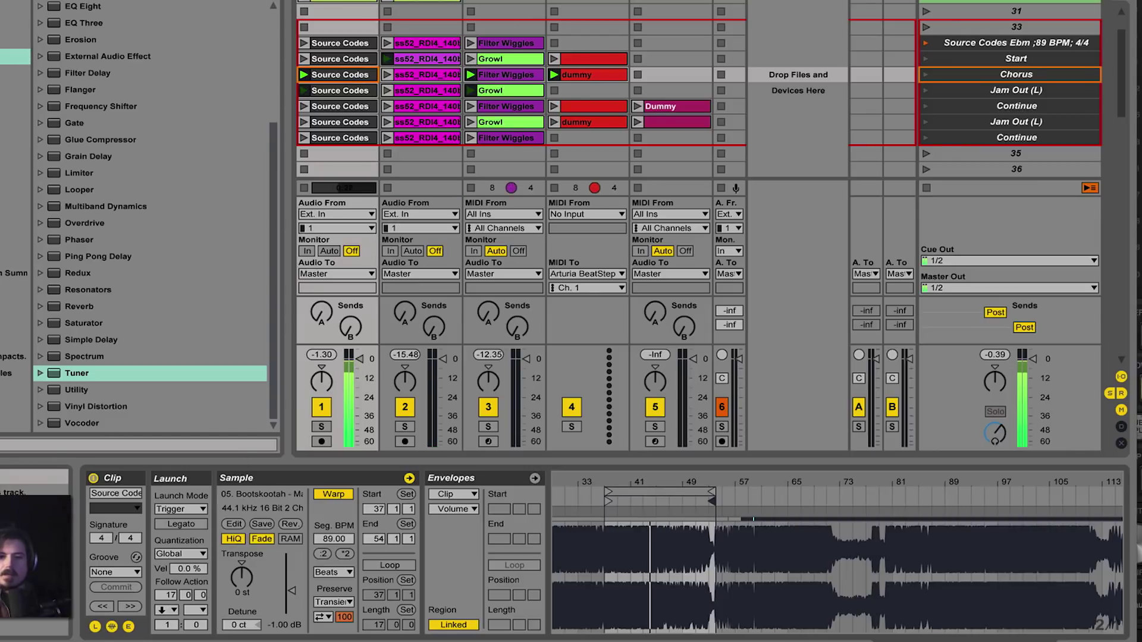
left_click(502, 75)
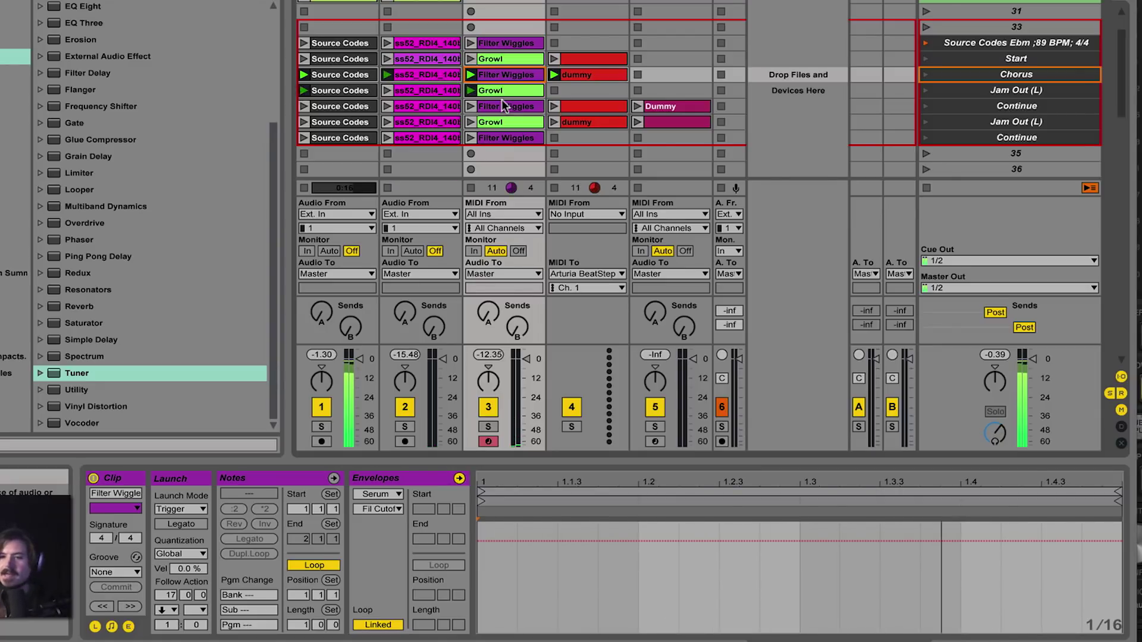
left_click(977, 90)
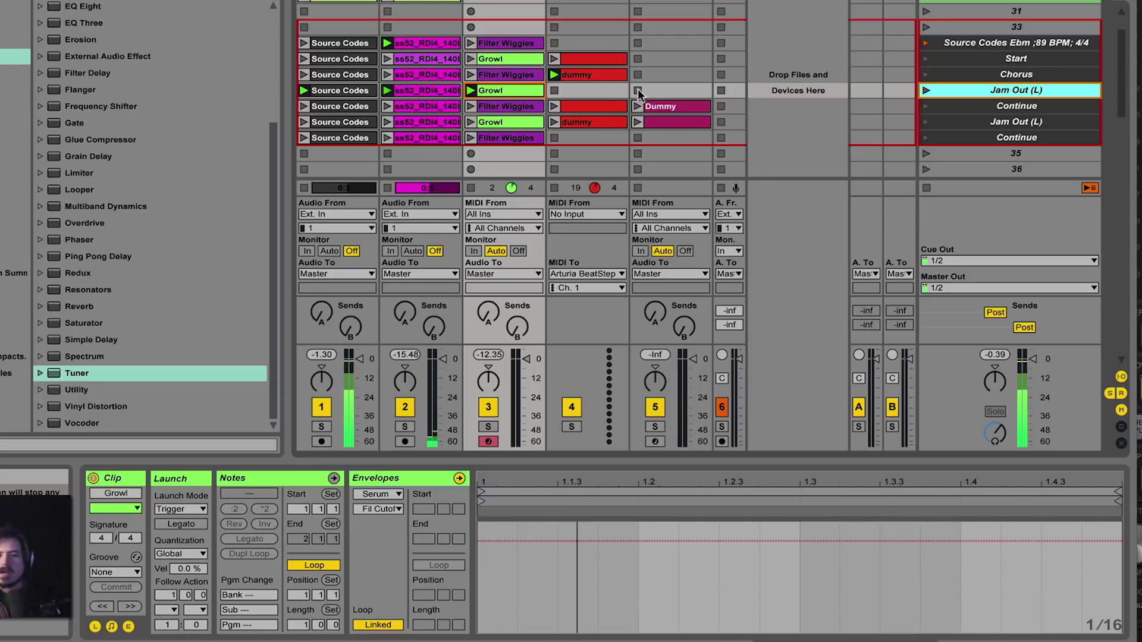
- Record a new drum clip into track 5's Jam Out (L) slot, then select the Continue scene
left_click(640, 91)
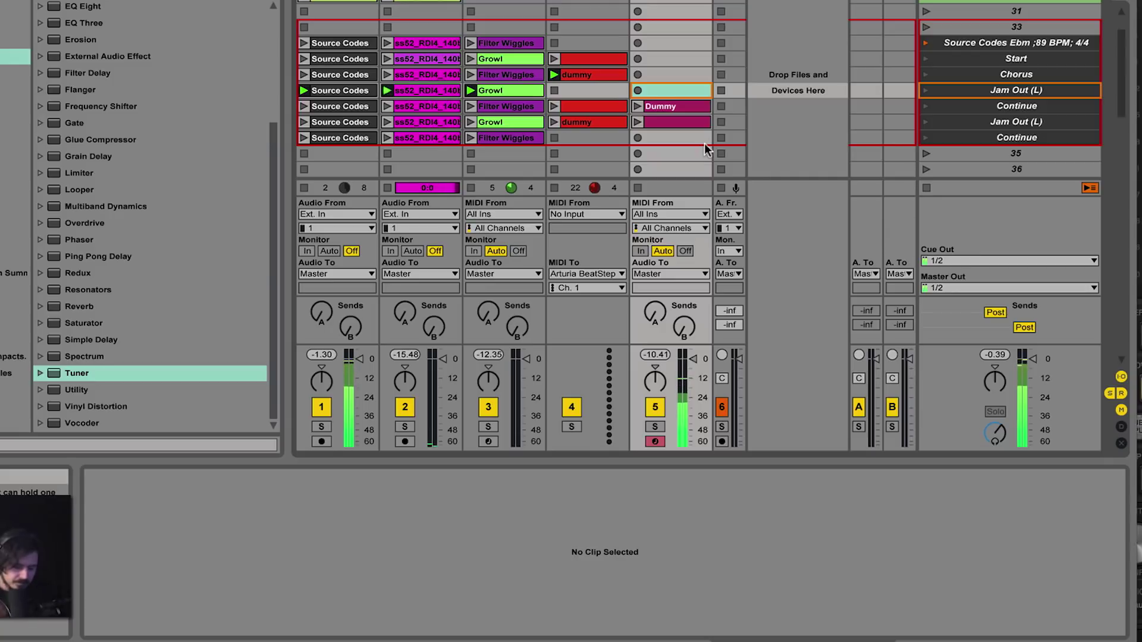
key("Return")
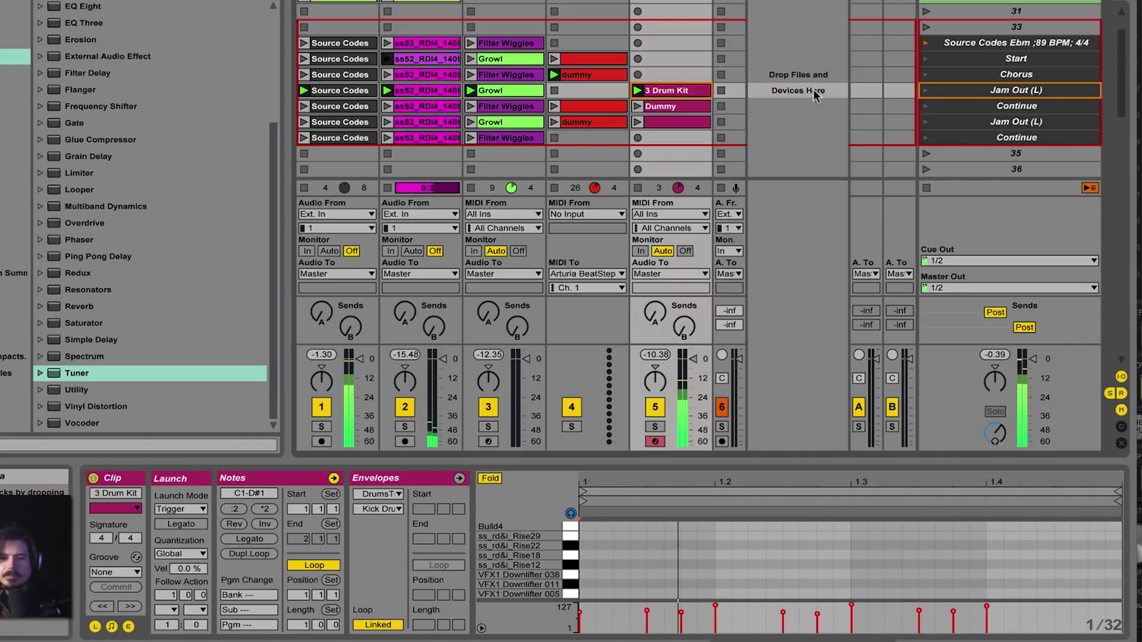
left_click(951, 108)
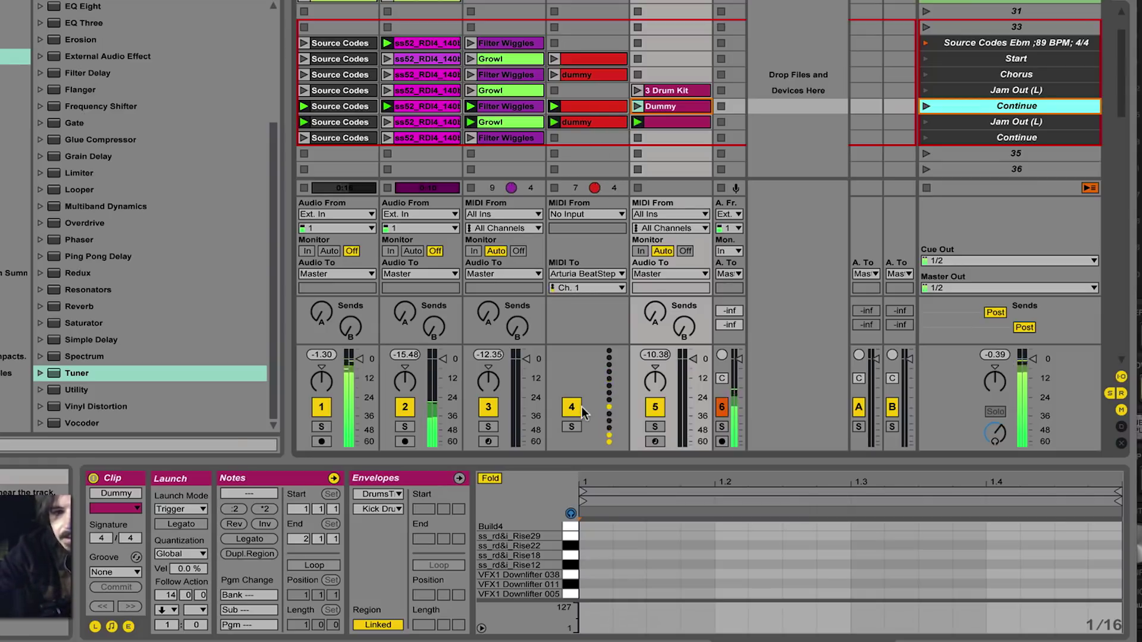
- Solo and unsolo track 4, then launch its clip in the Continue row
left_click(572, 426)
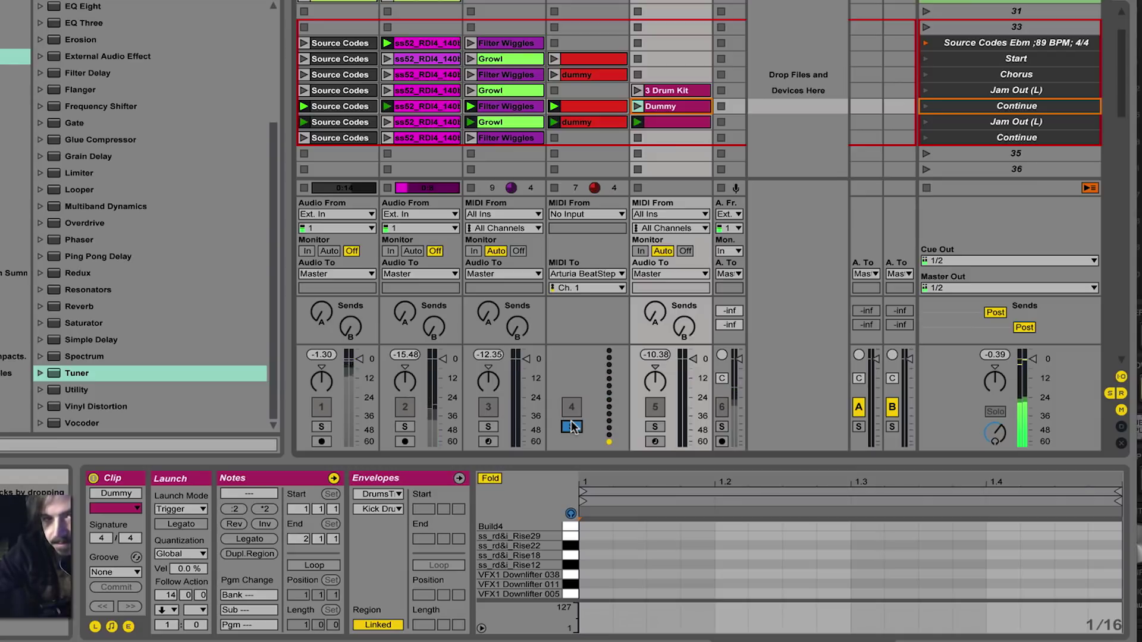
left_click(571, 427)
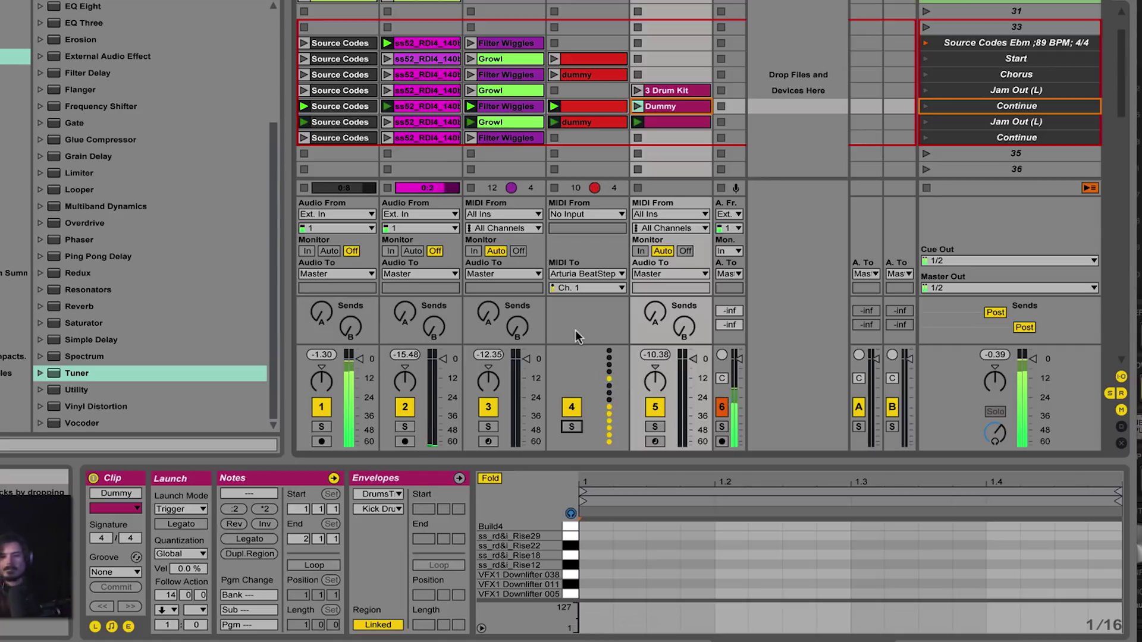
left_click(561, 111)
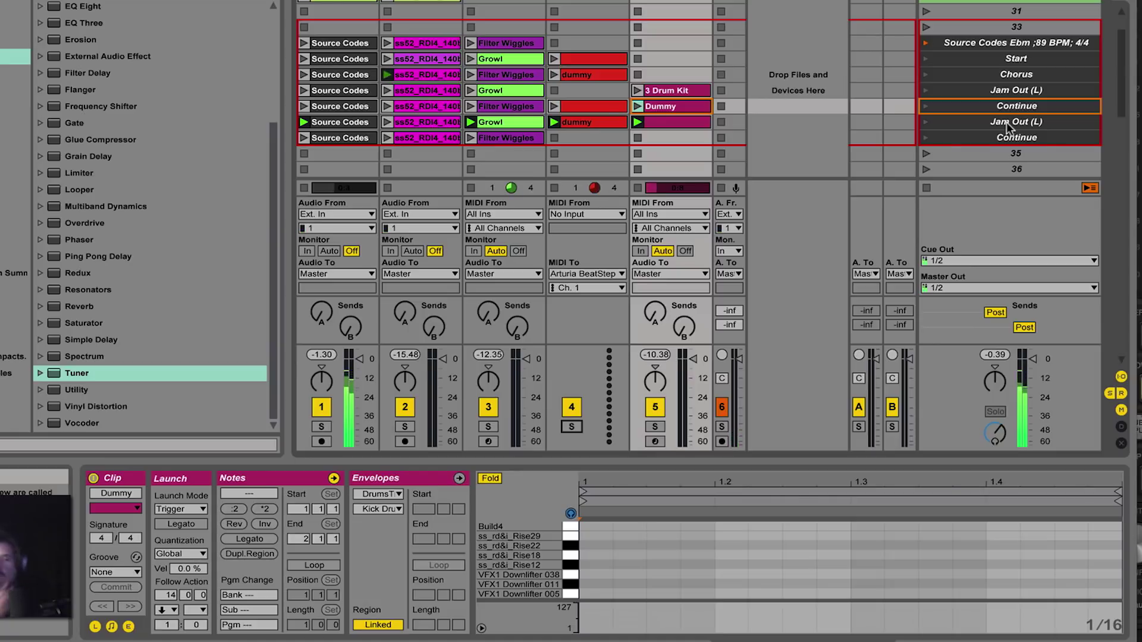
- Select the second Jam Out (L) scene, inspect its clips, then select the final Continue scene
left_click(347, 123)
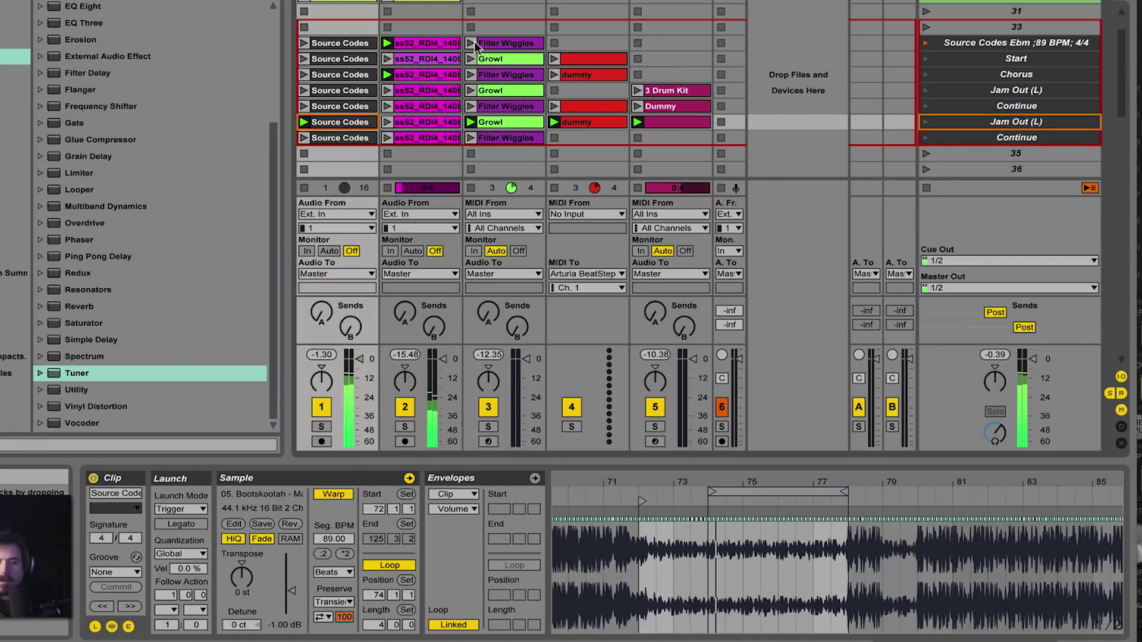
left_click(1047, 123)
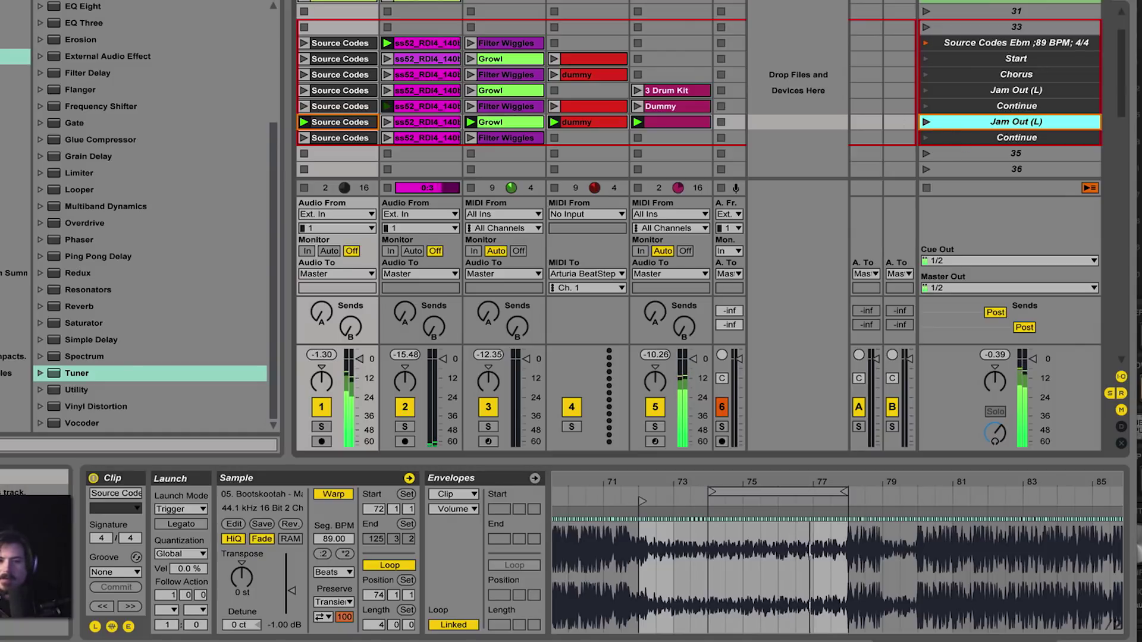
left_click(671, 122)
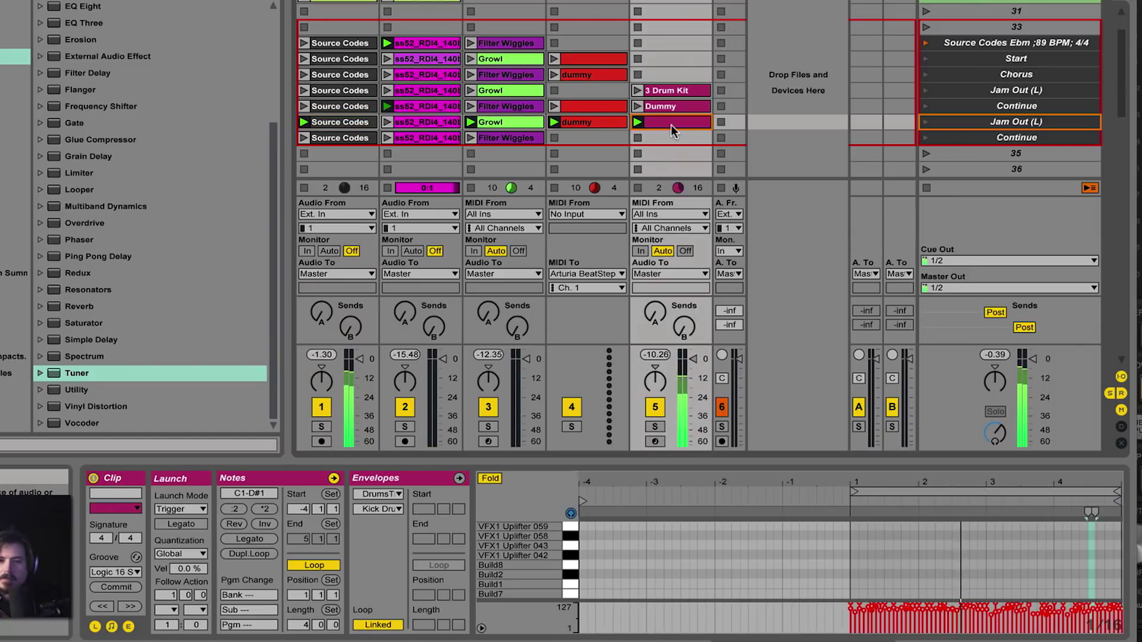
left_click(974, 138)
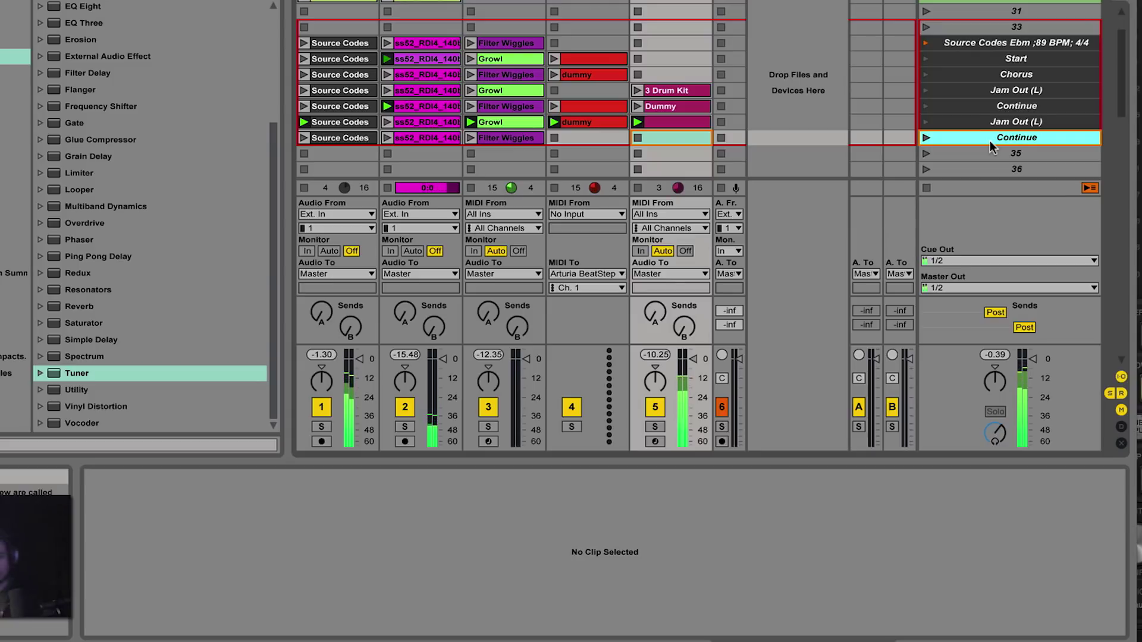
- Launch the final Continue scene and delete the 3 Drum Kit clip
key("Return")
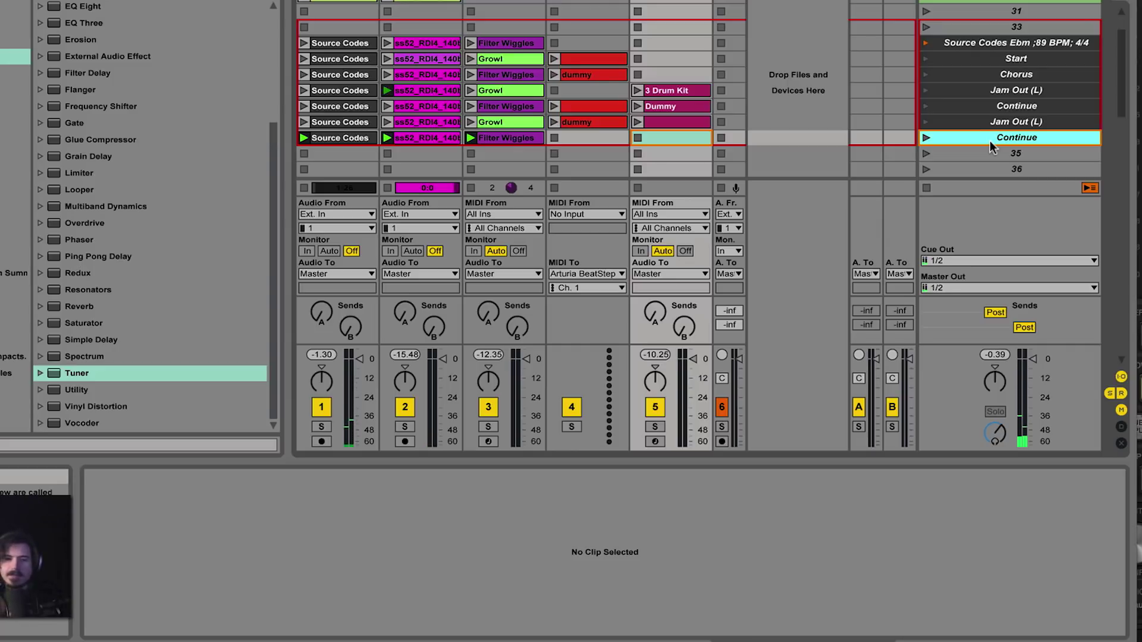
left_click(576, 75)
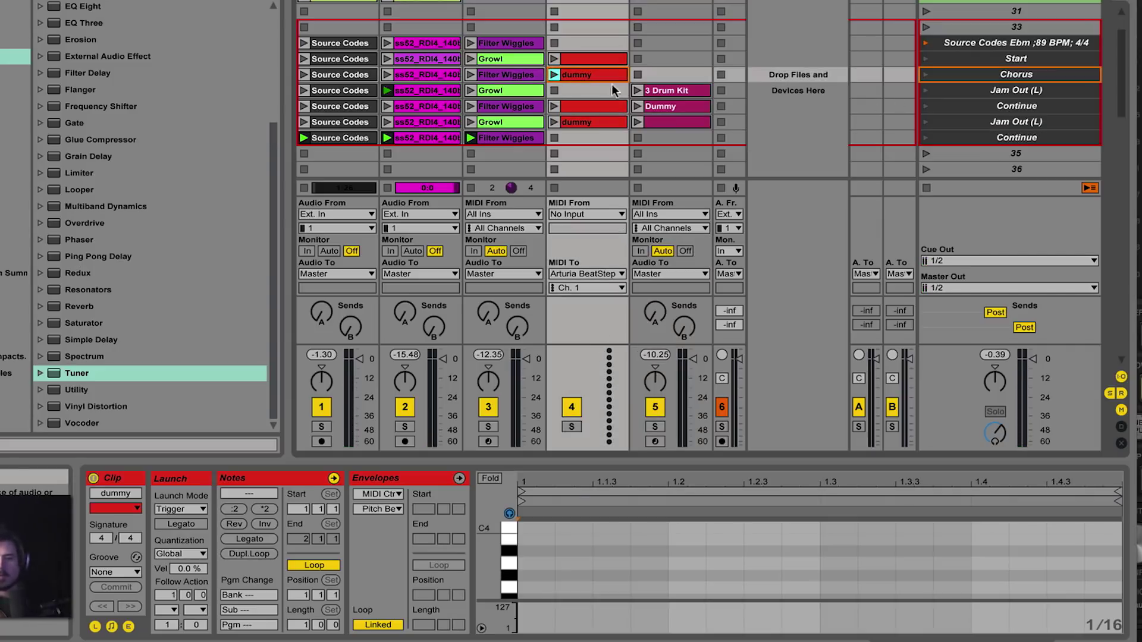
left_click(659, 89)
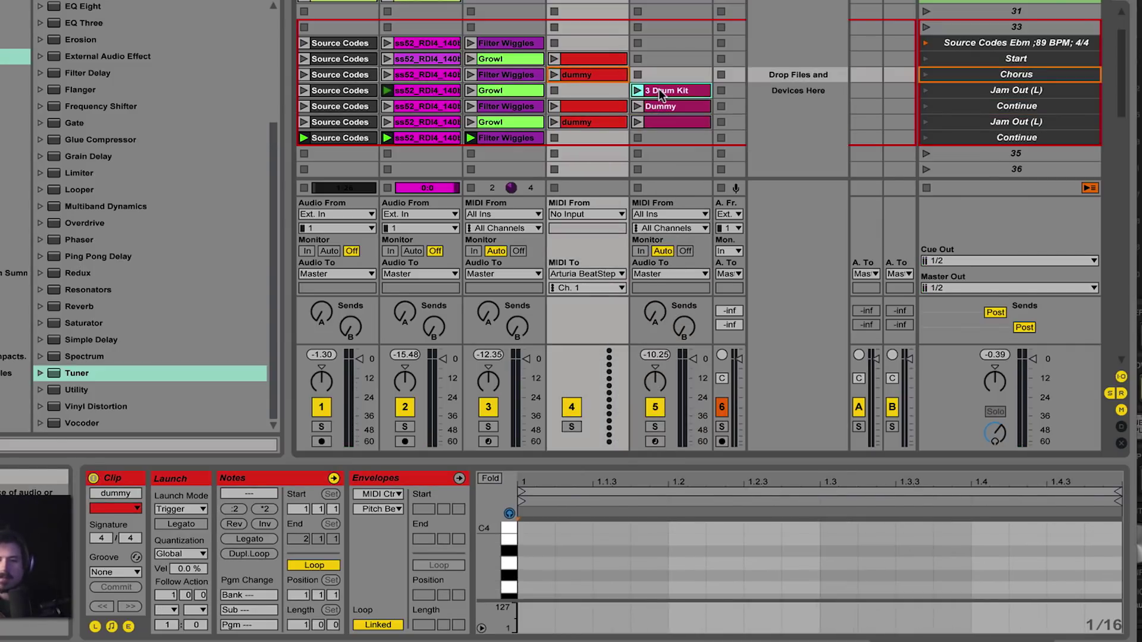
key("Delete")
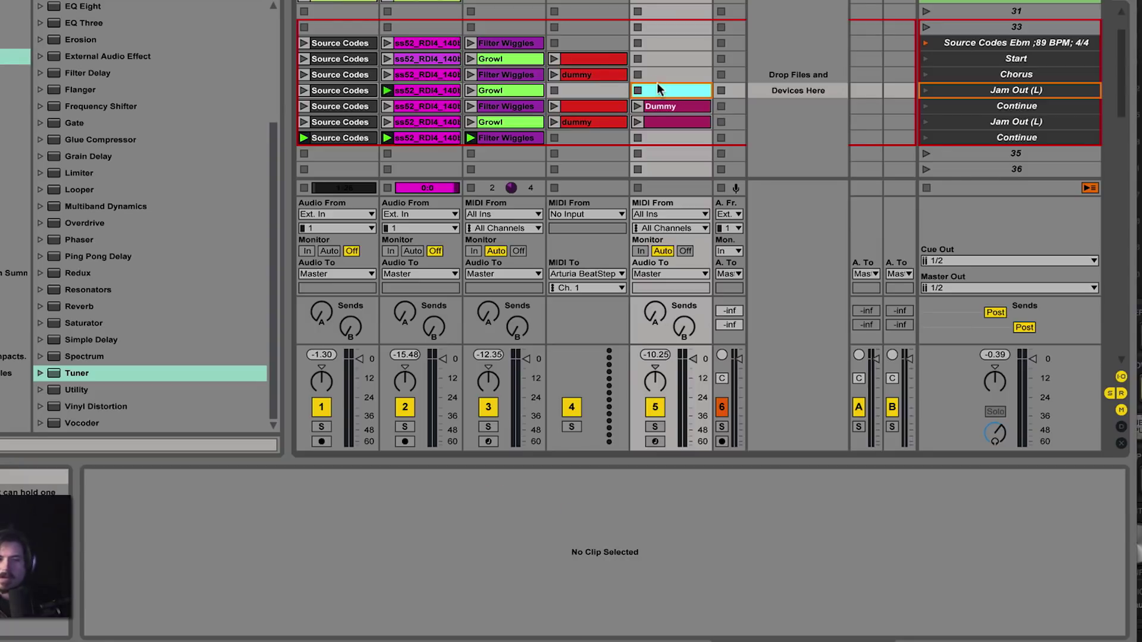
- Relaunch the Source Codes Ebm scene and select track 4's empty top slot
left_click(600, 58)
left_click(637, 59)
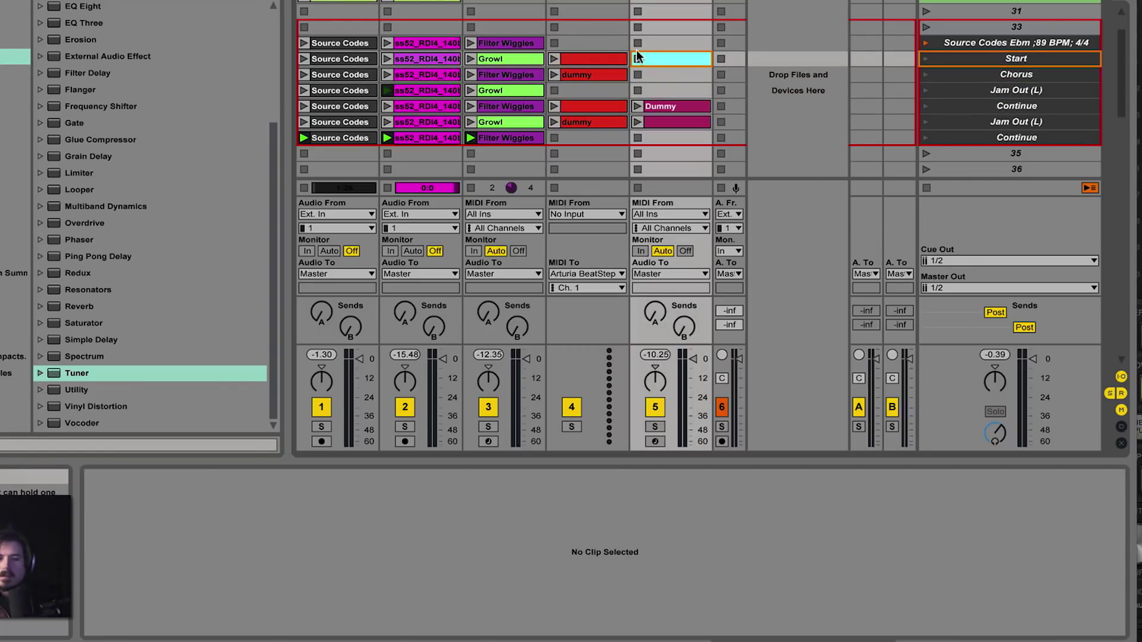
left_click(598, 44)
left_click(946, 43)
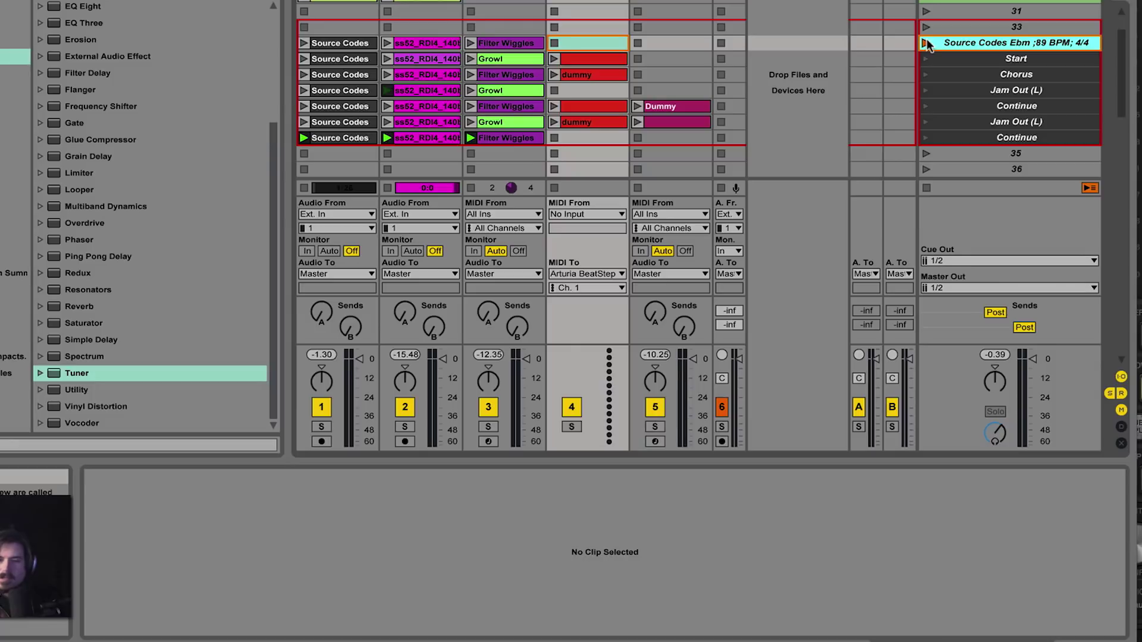
left_click(926, 43)
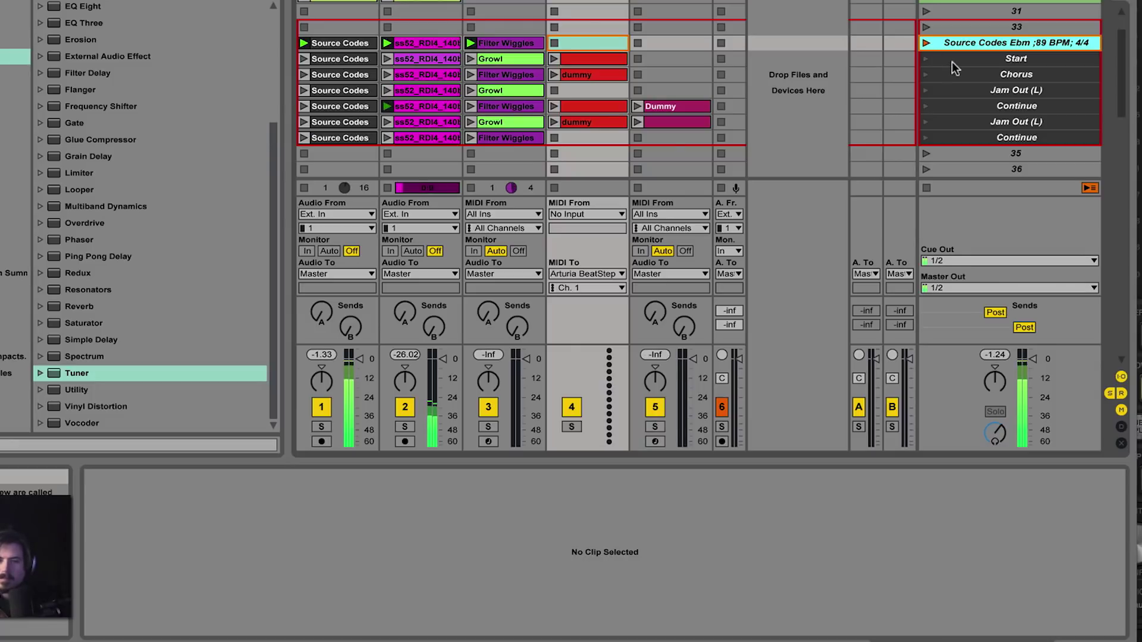
left_click(638, 39)
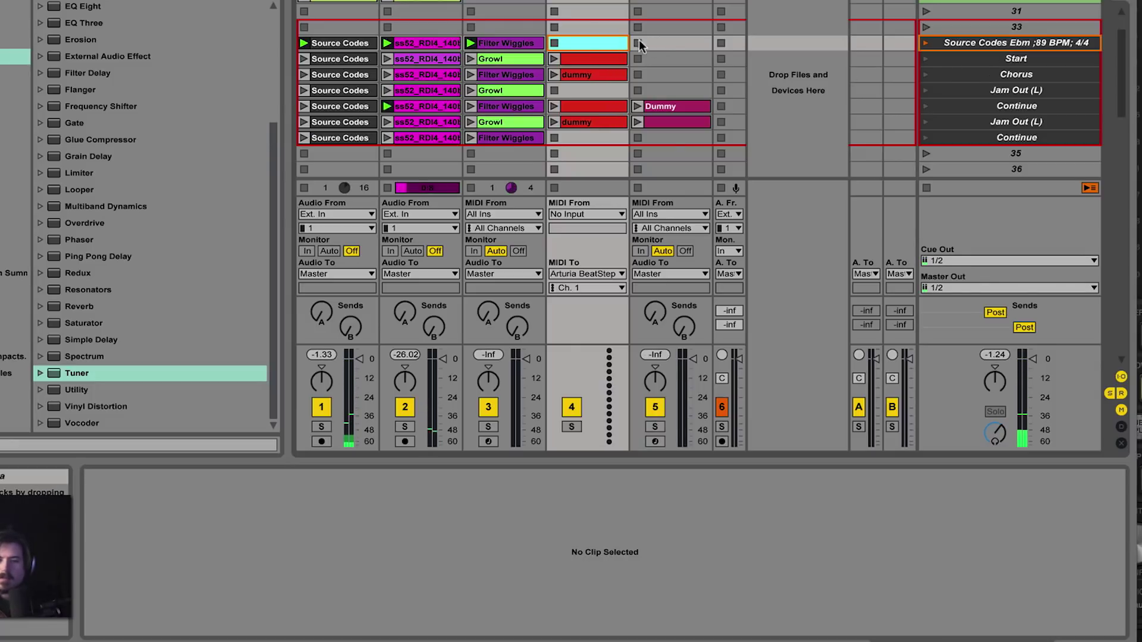
key("Left")
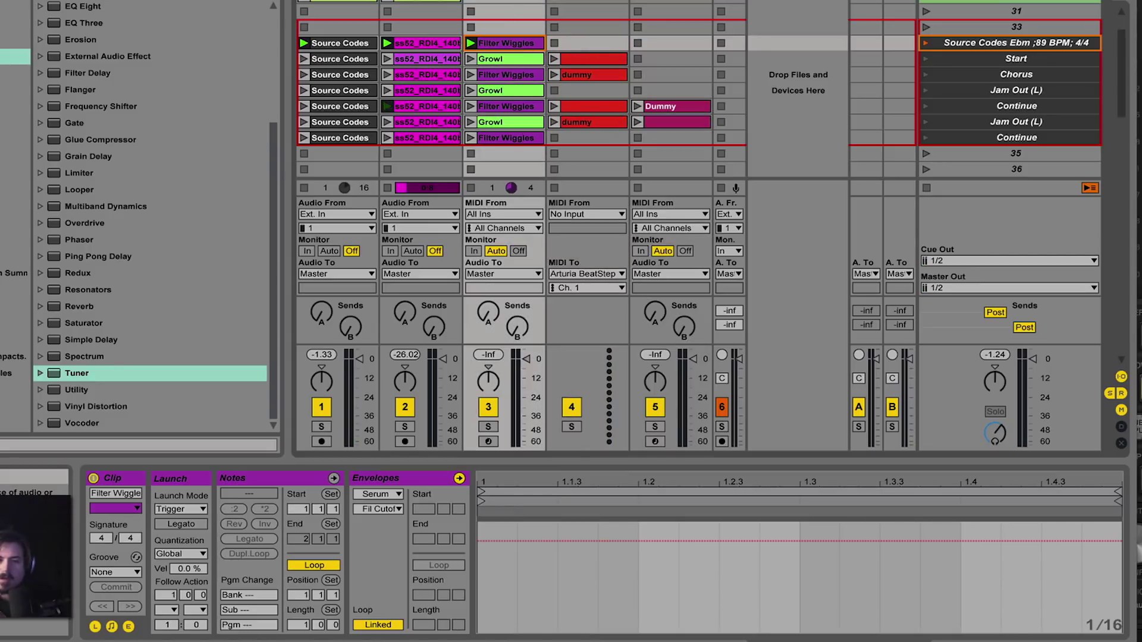
left_click(604, 42)
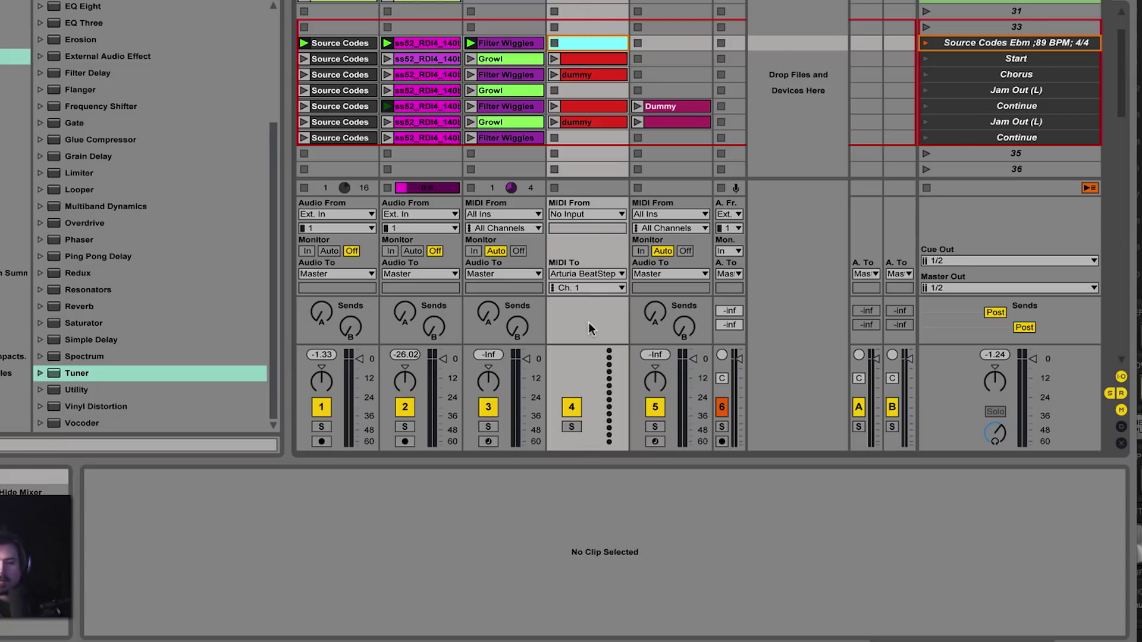
- Set track 4's MIDI From to Ableton Push 2 (Live Port)
left_click(587, 215)
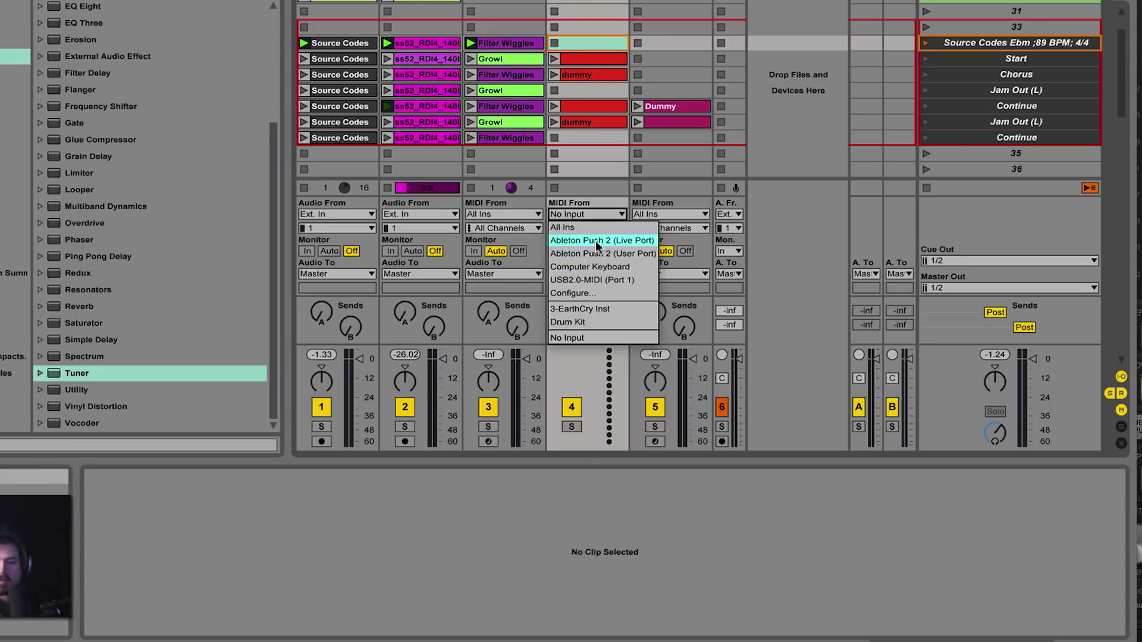
left_click(596, 240)
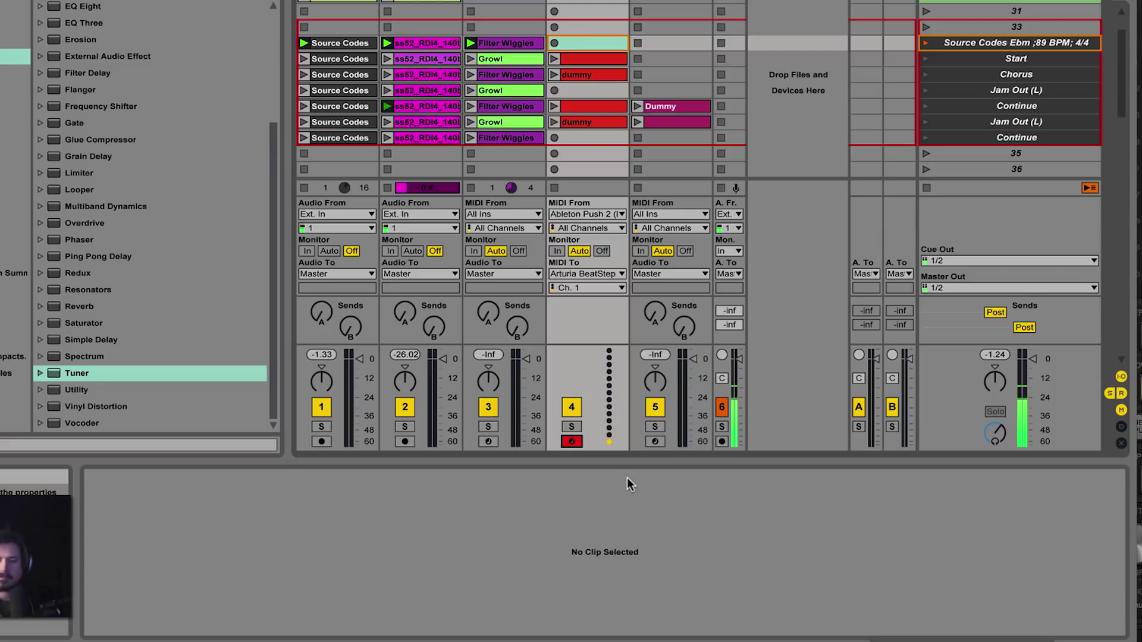
left_click(948, 58)
left_click(590, 43)
- Launch the Start scene from the Master column
left_click(958, 42)
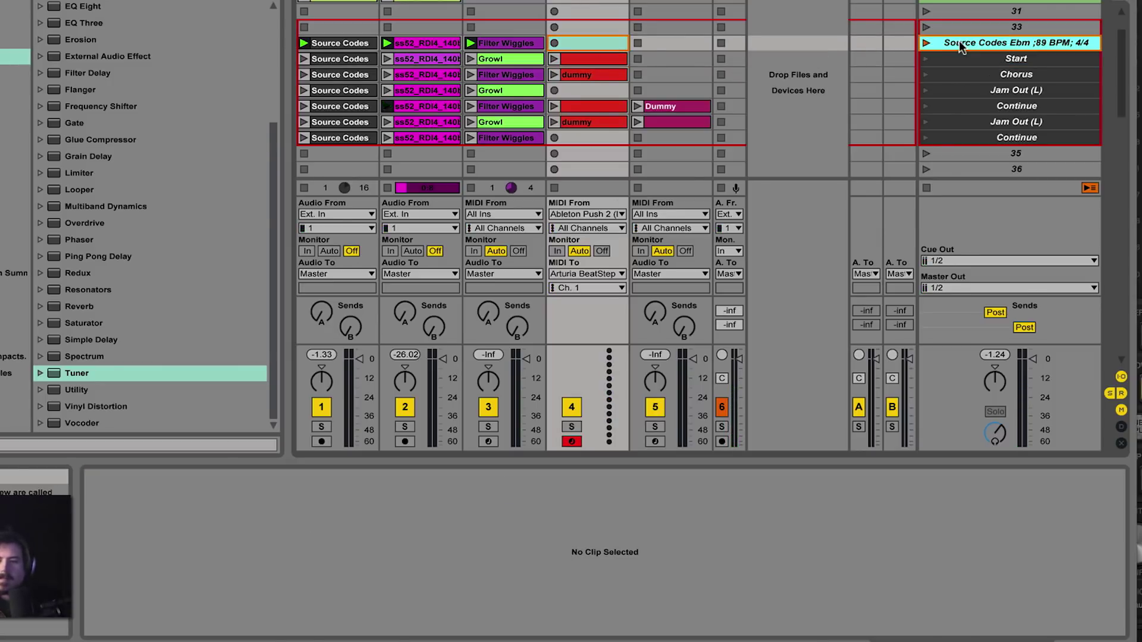
left_click(590, 45)
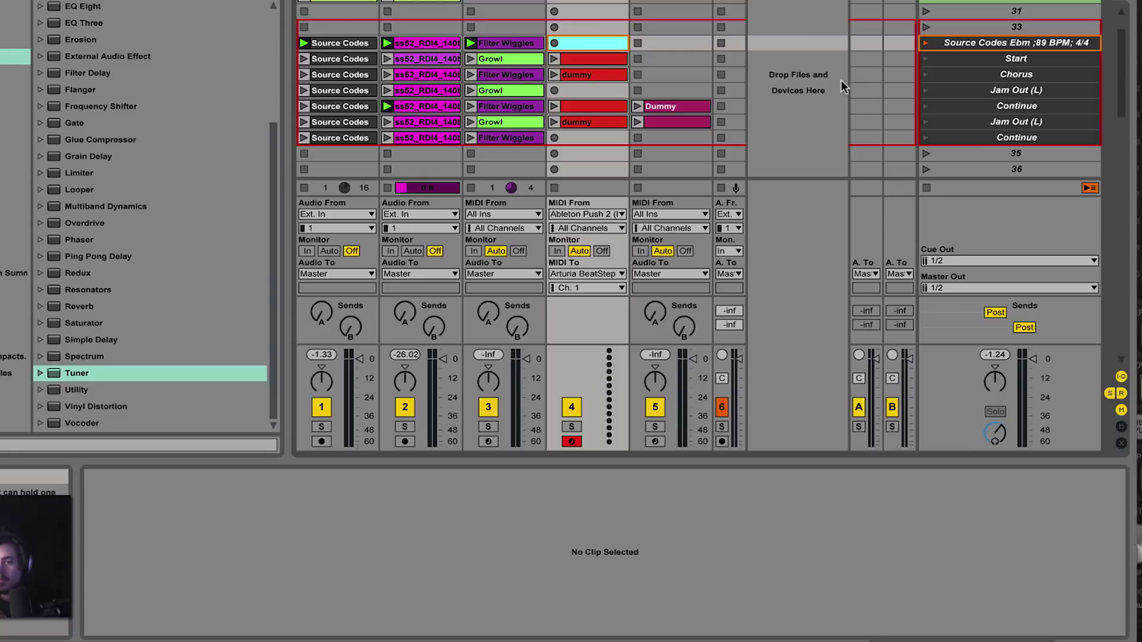
left_click(960, 60)
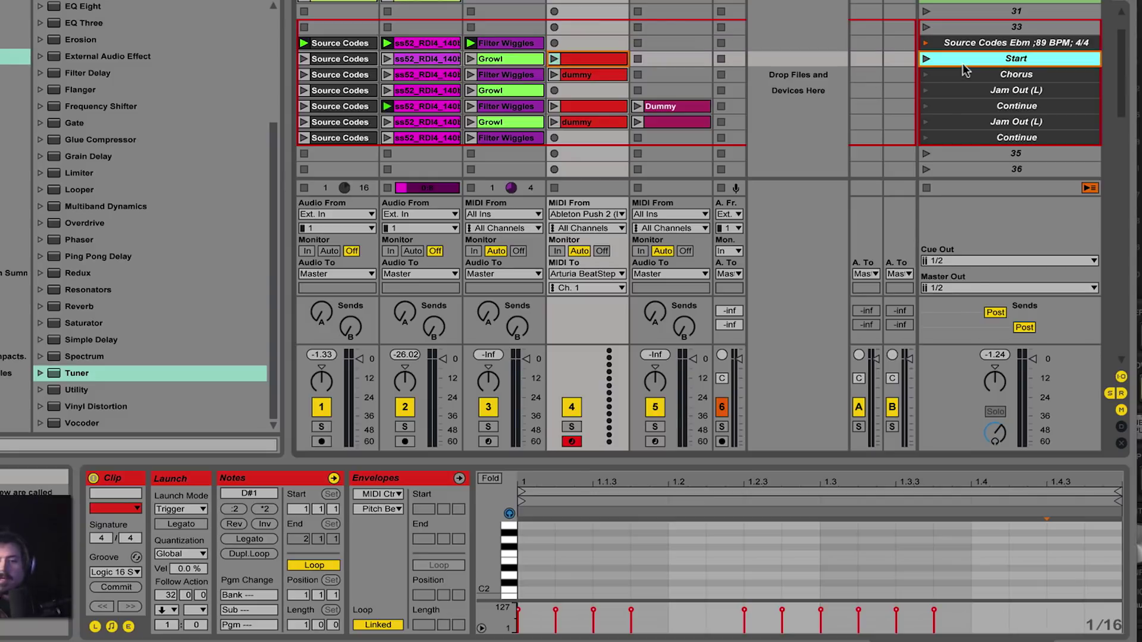
left_click(926, 59)
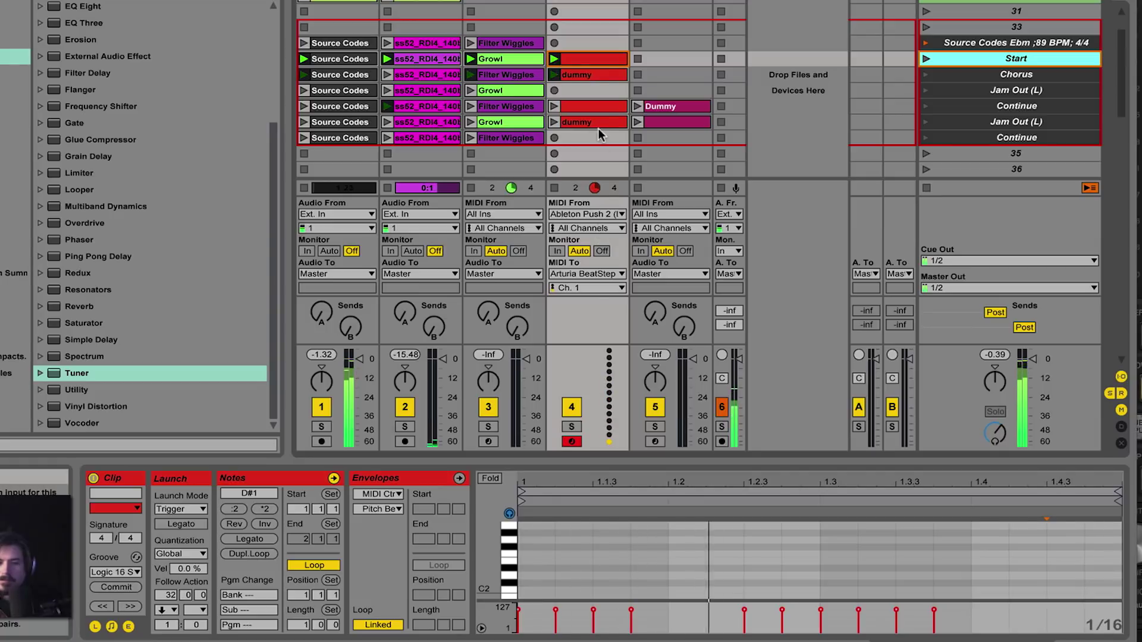
left_click(588, 59)
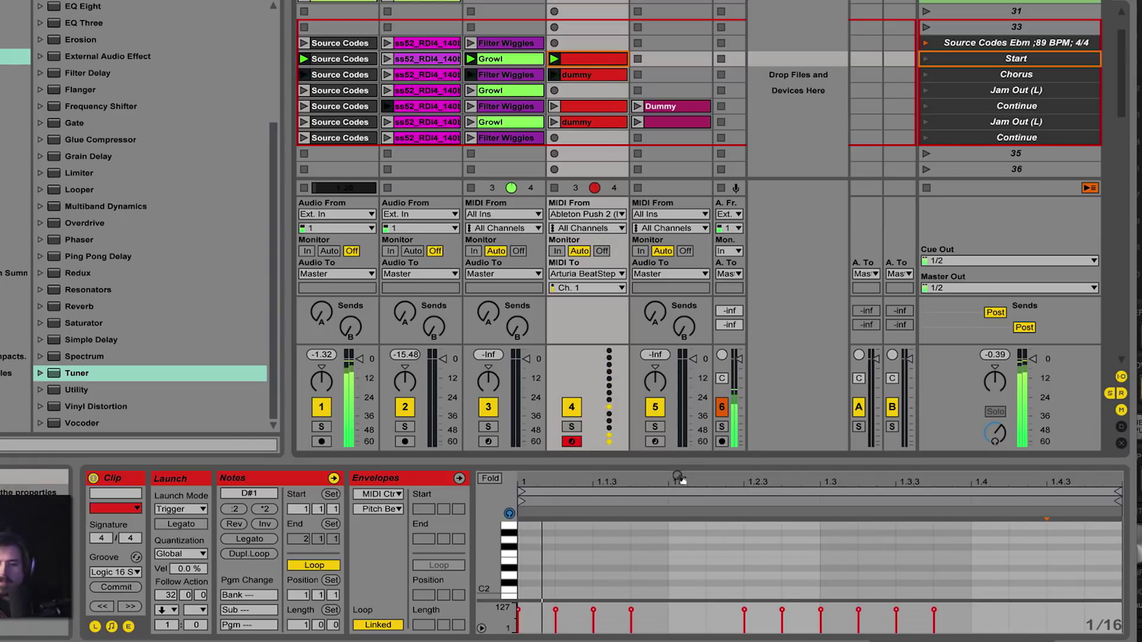
left_click(590, 73)
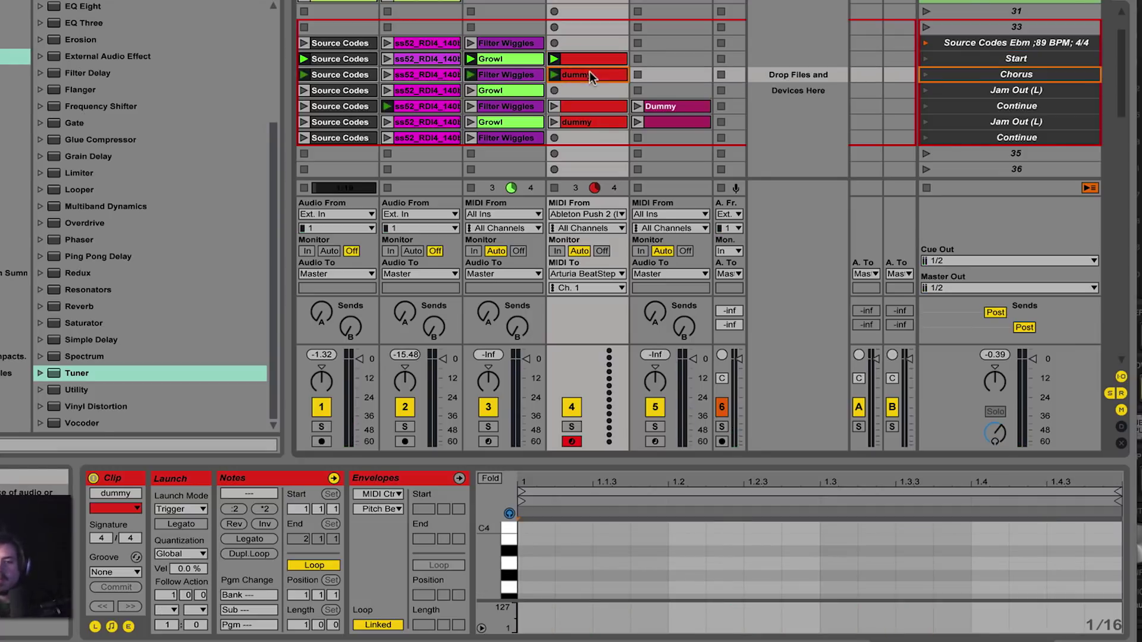
left_click(590, 59)
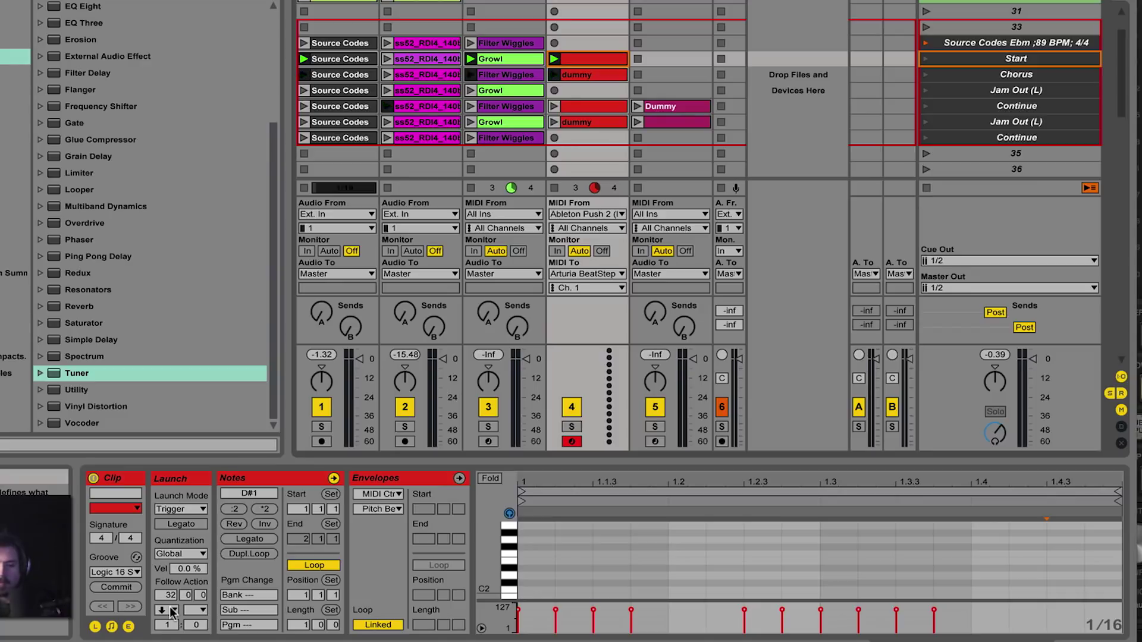
left_click(593, 77)
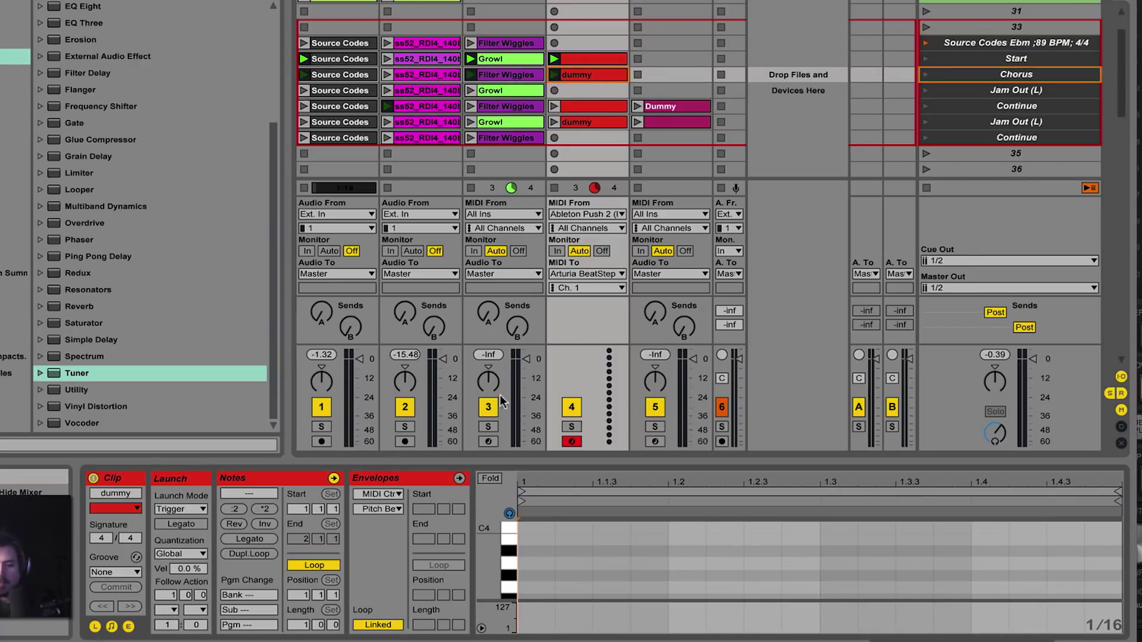
left_click(592, 59)
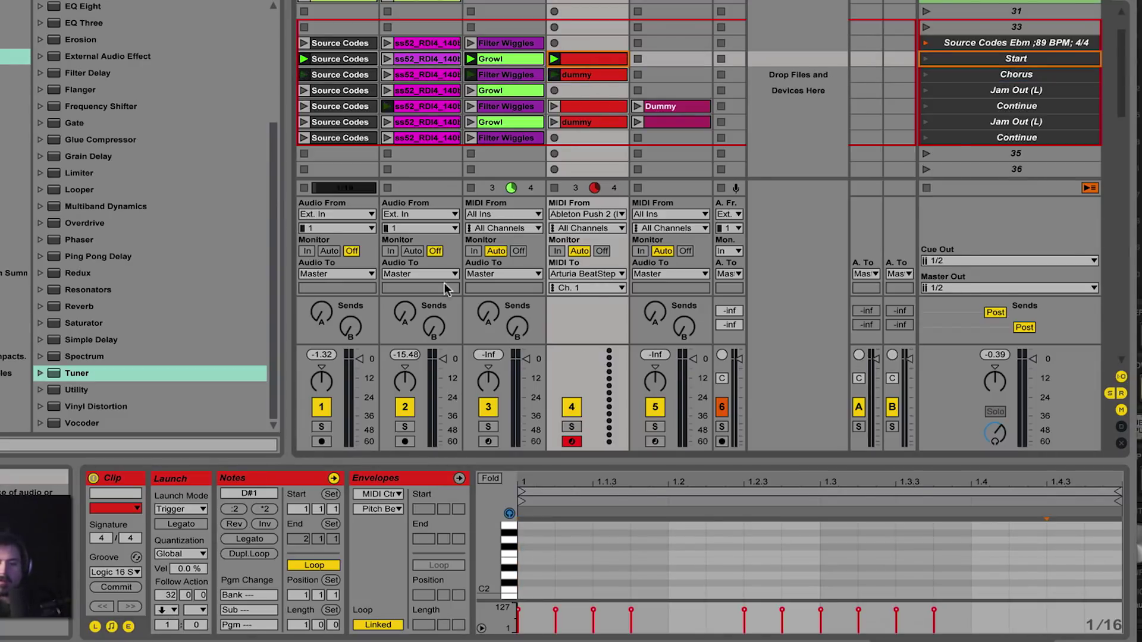
left_click(173, 611)
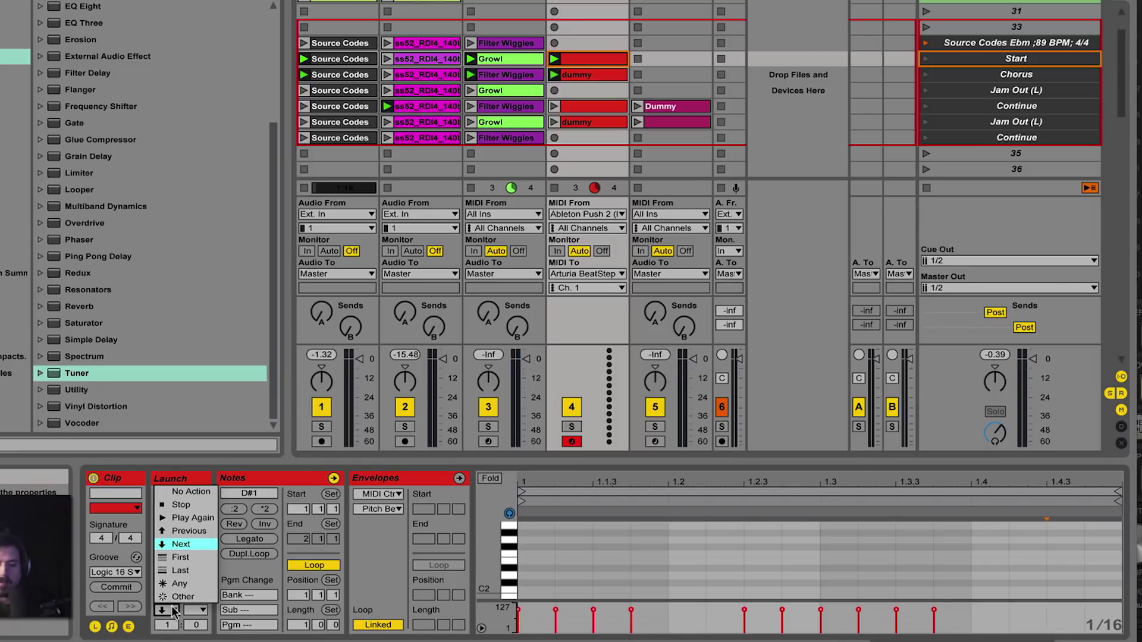
left_click(578, 74)
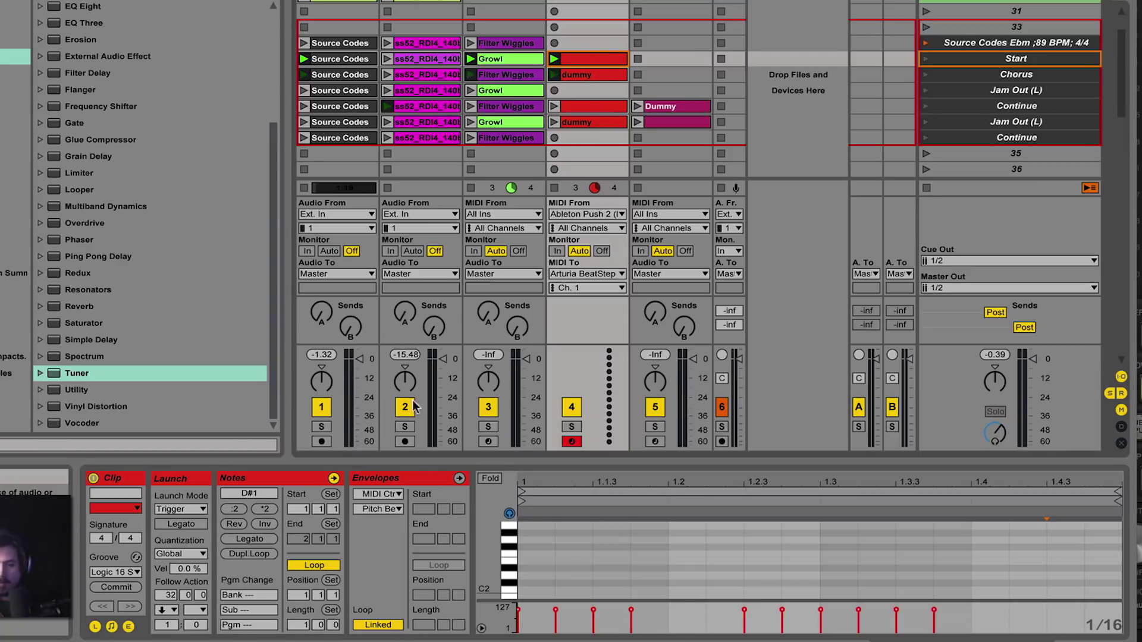
left_click(167, 610)
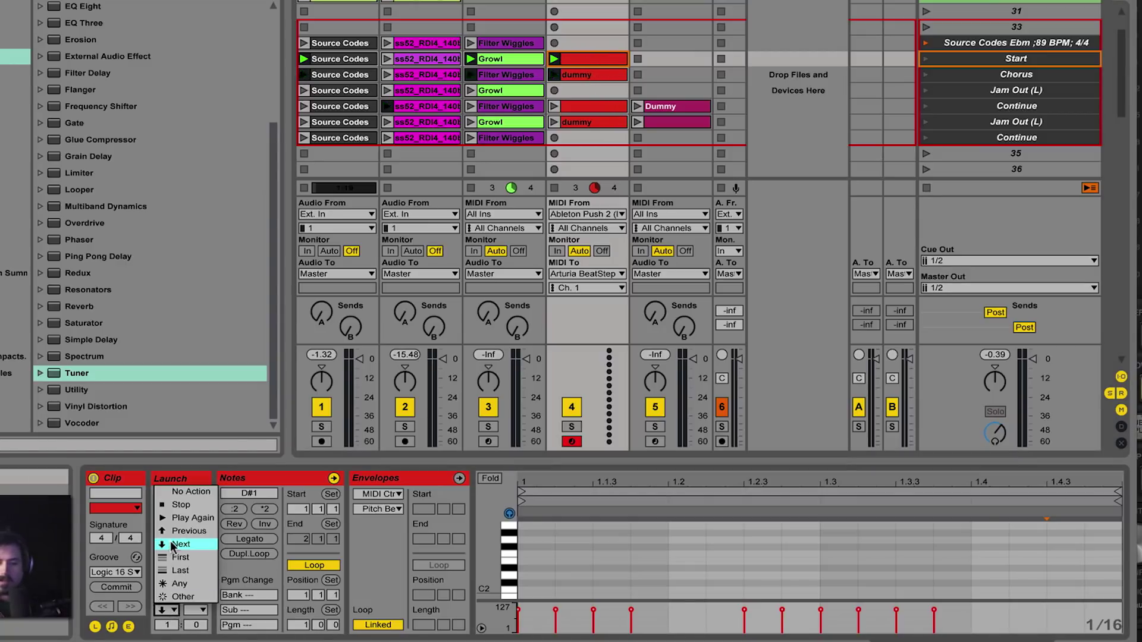
left_click(174, 614)
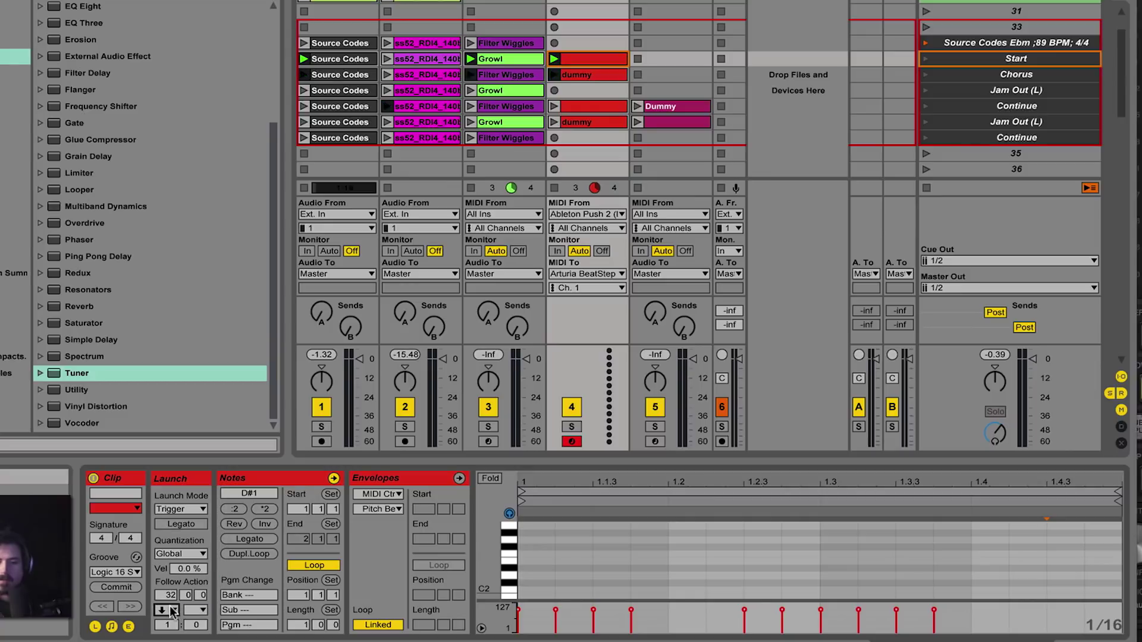
- Launch the Continue scene and inspect its Dummy and Source Codes clips
left_click(966, 104)
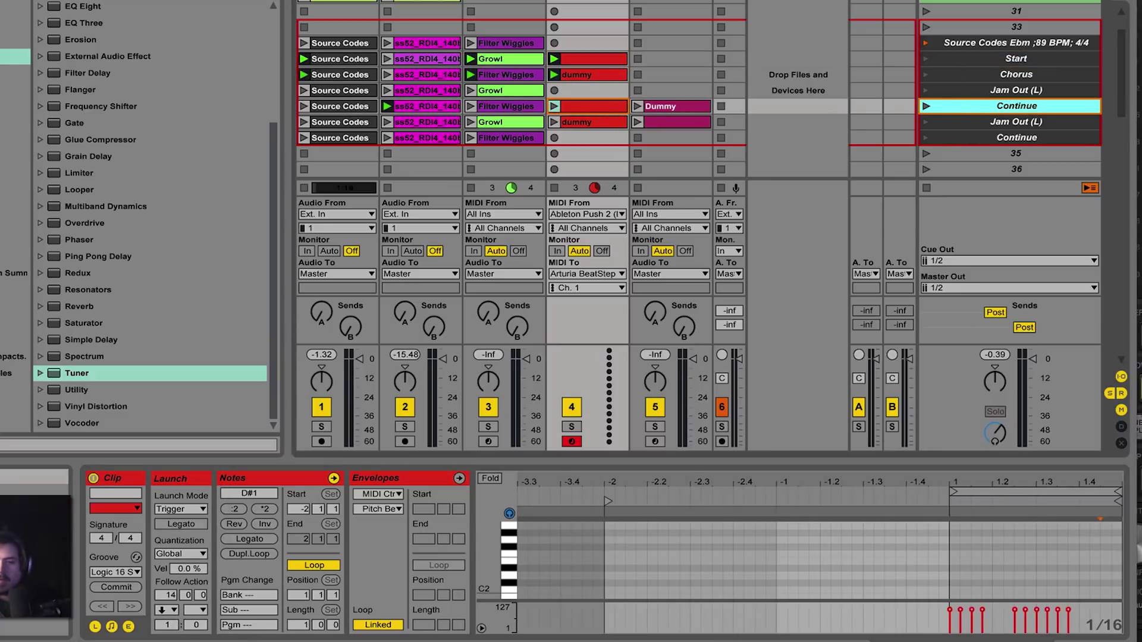
left_click(668, 108)
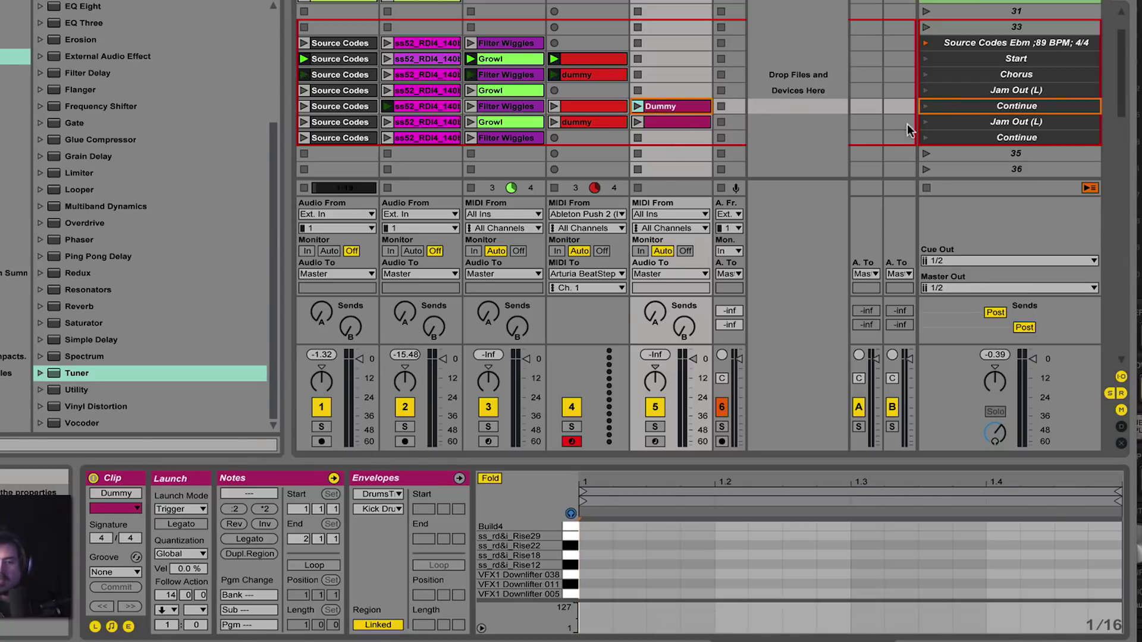
left_click(926, 106)
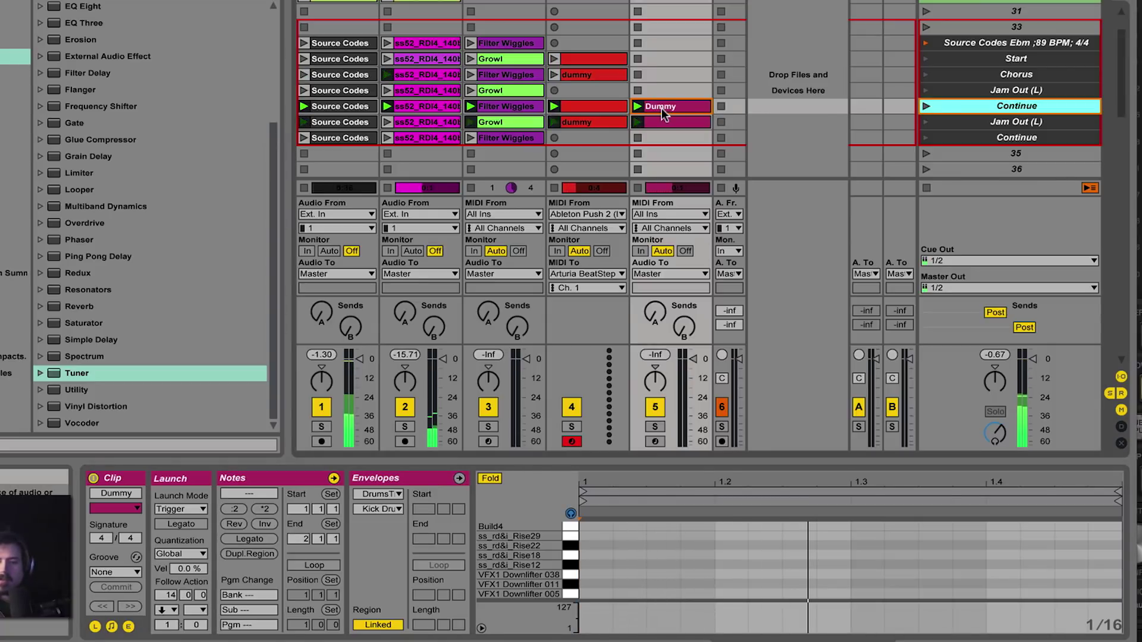
left_click(337, 111)
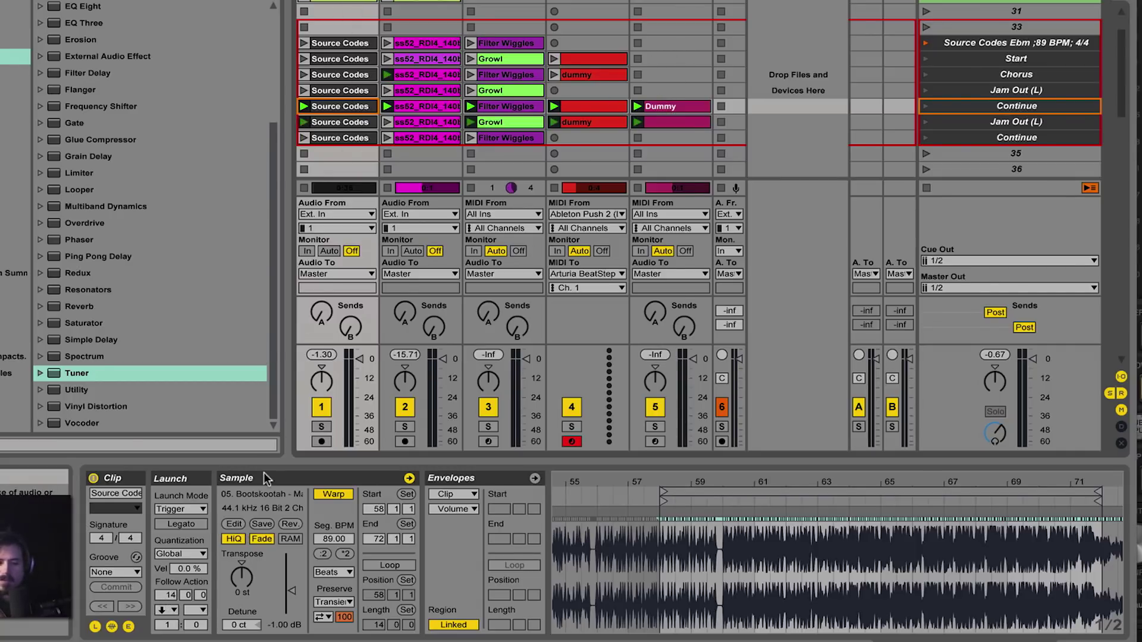
left_click(658, 111)
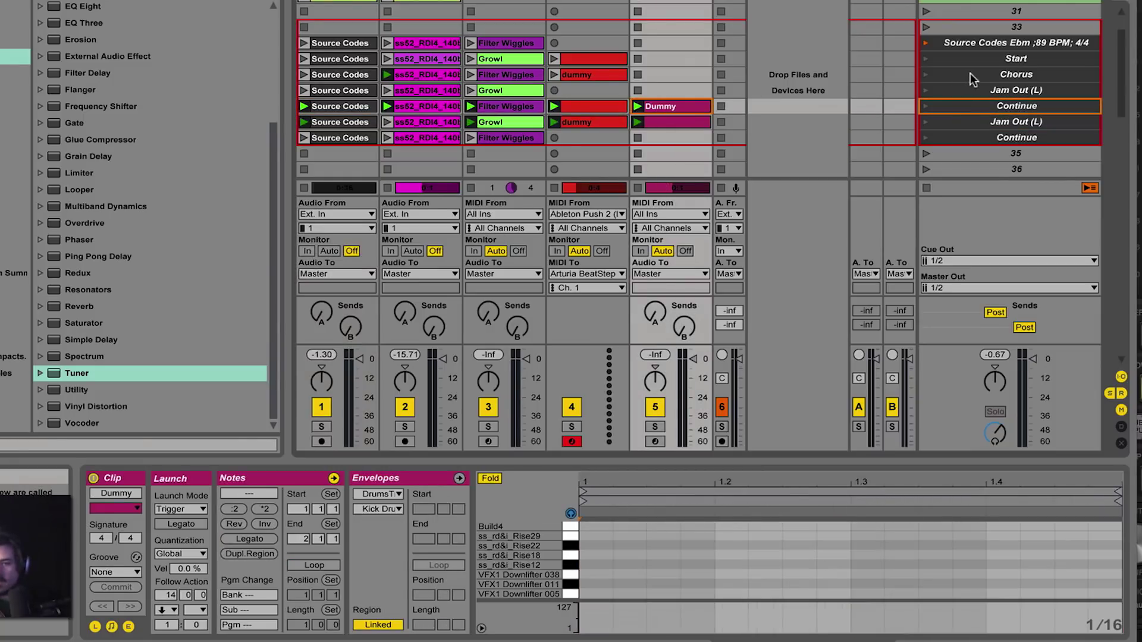
- Relaunch Continue, compare it with Jam Out (L), and inspect the Jam Out (L) row's clips
left_click(928, 91)
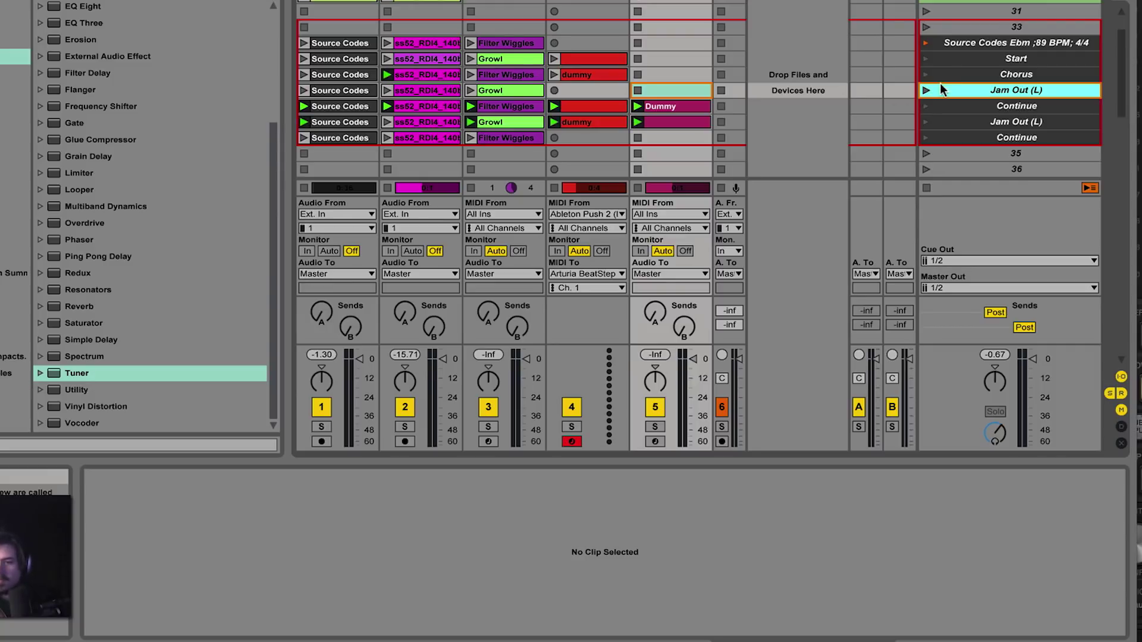
left_click(938, 109)
left_click(926, 106)
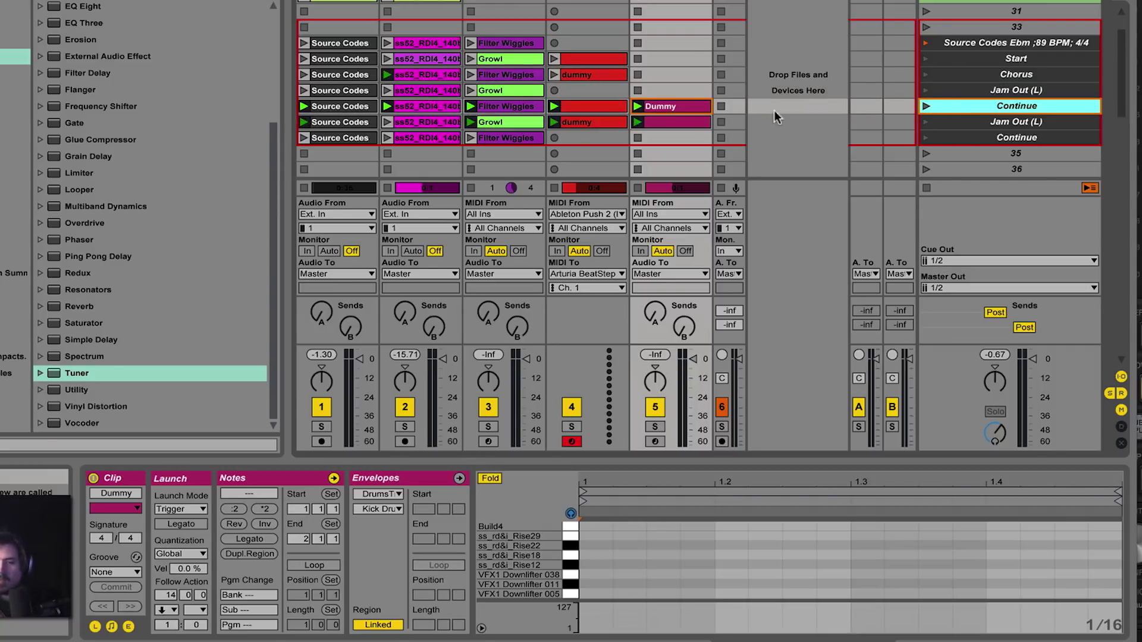
left_click(952, 89)
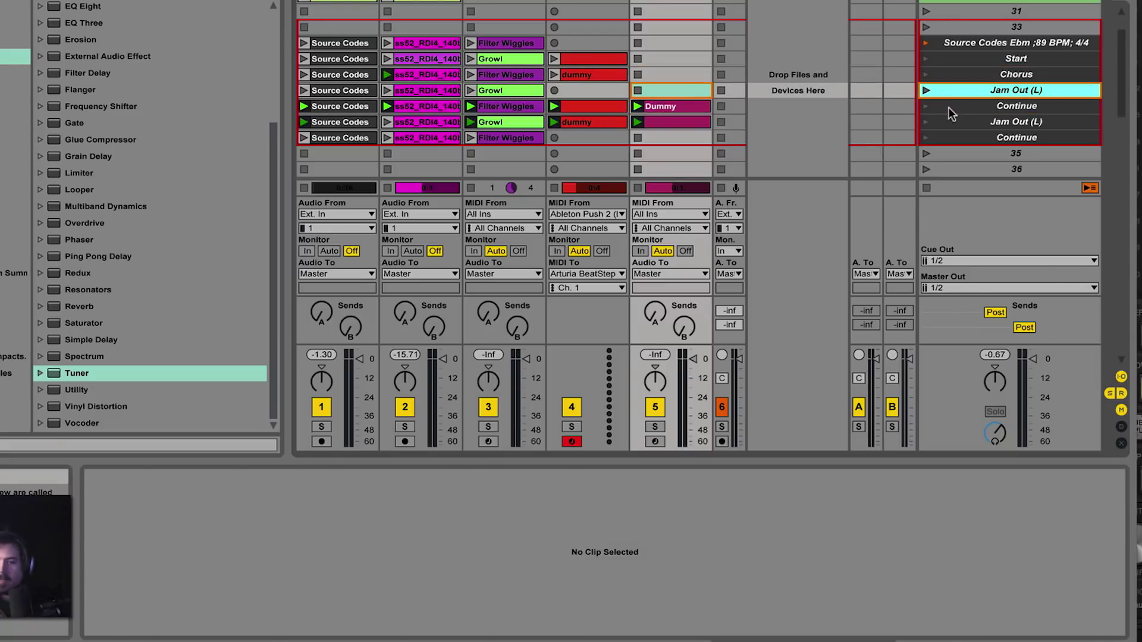
left_click(948, 107)
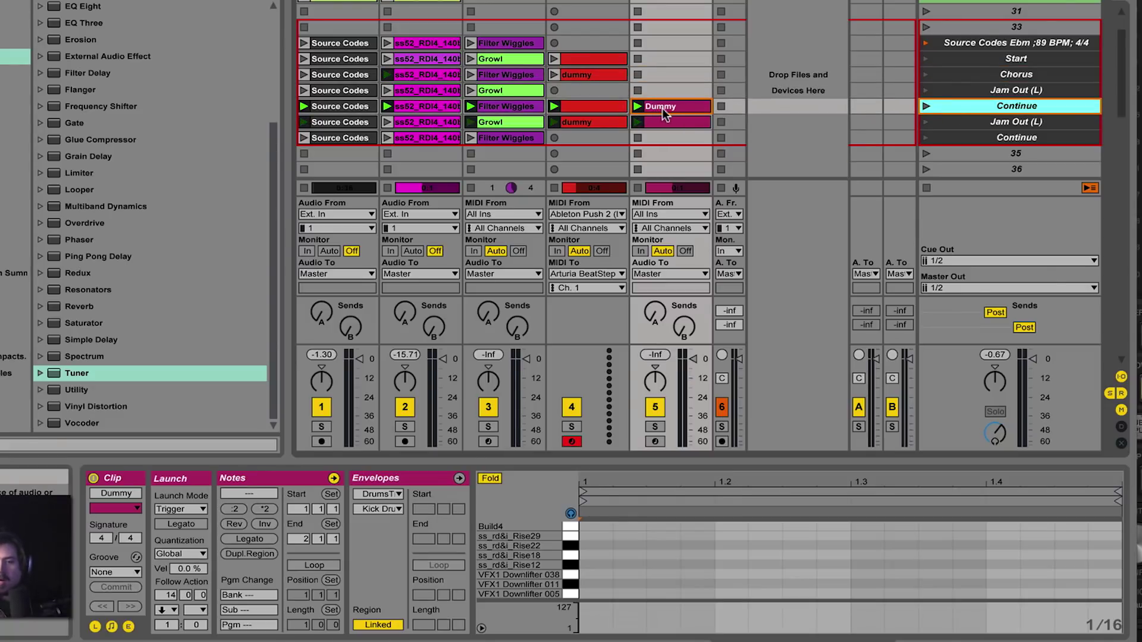
left_click(687, 116)
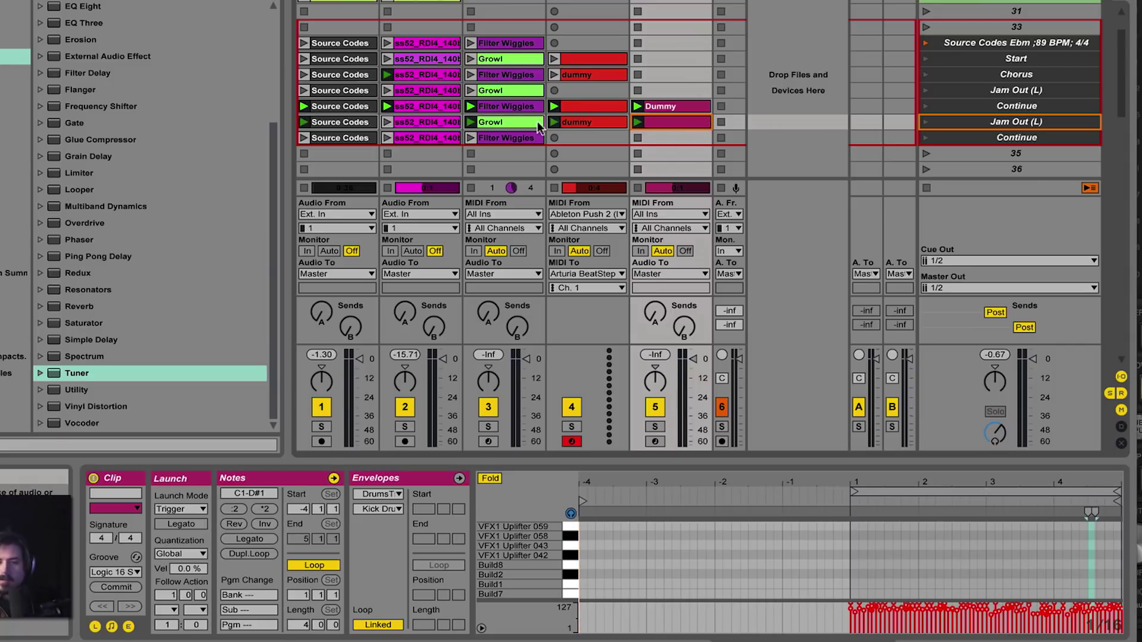
left_click(339, 124)
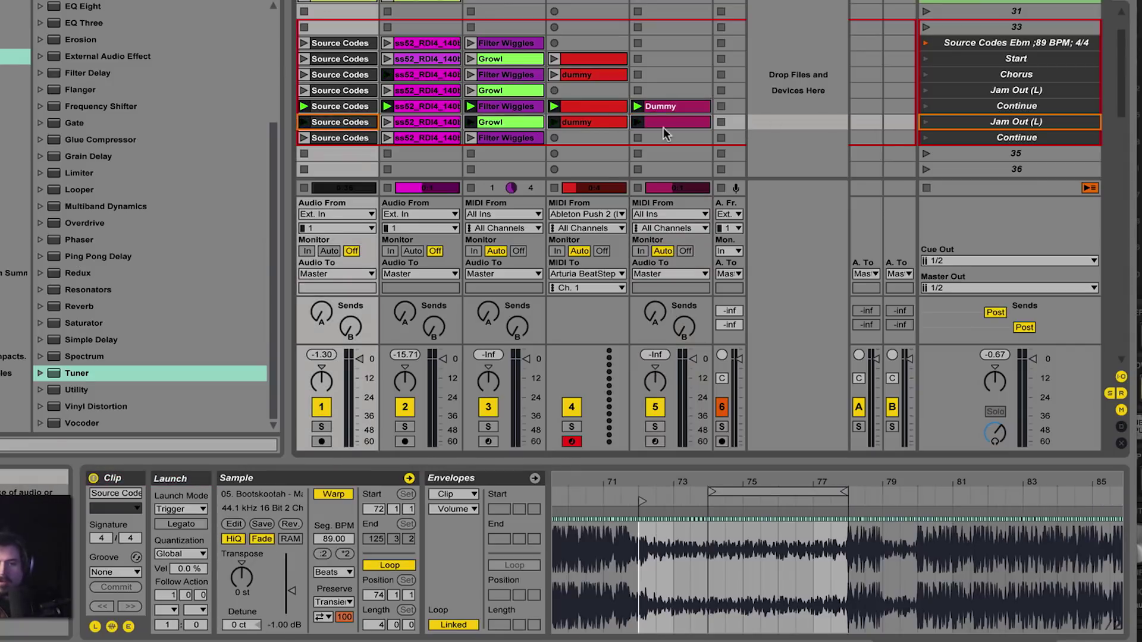
left_click(1020, 123)
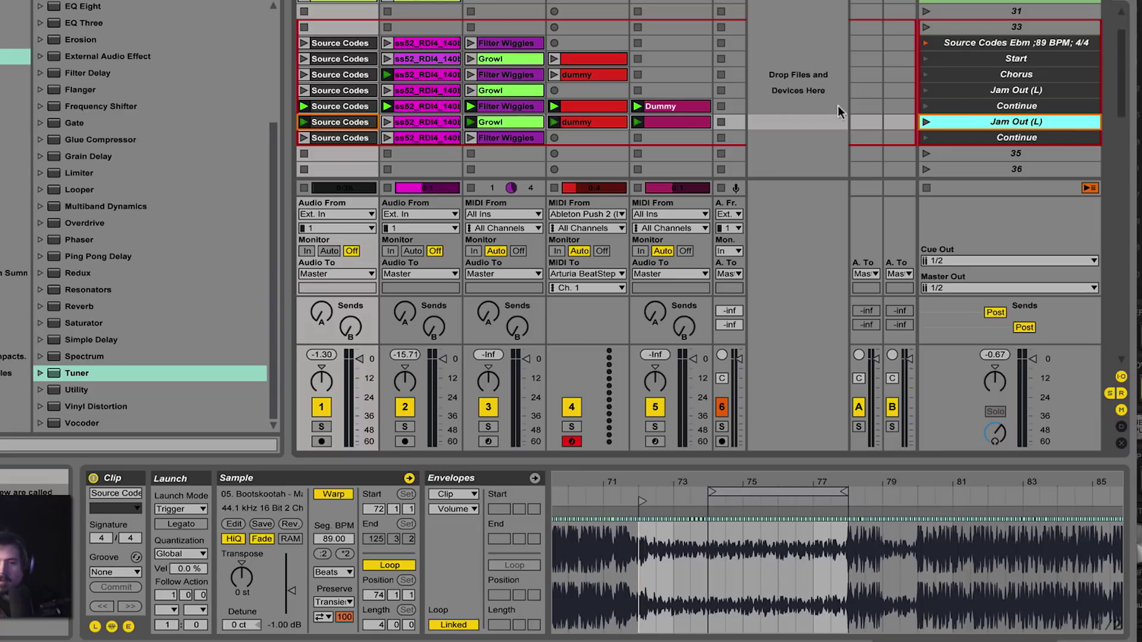
left_click(671, 122)
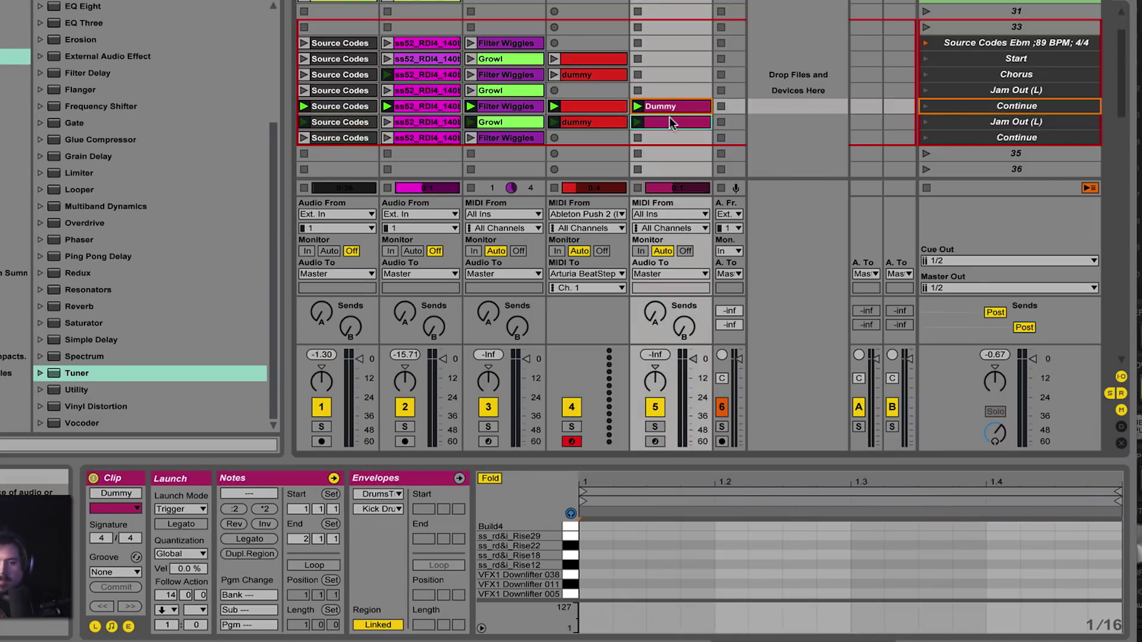
double_click(665, 57)
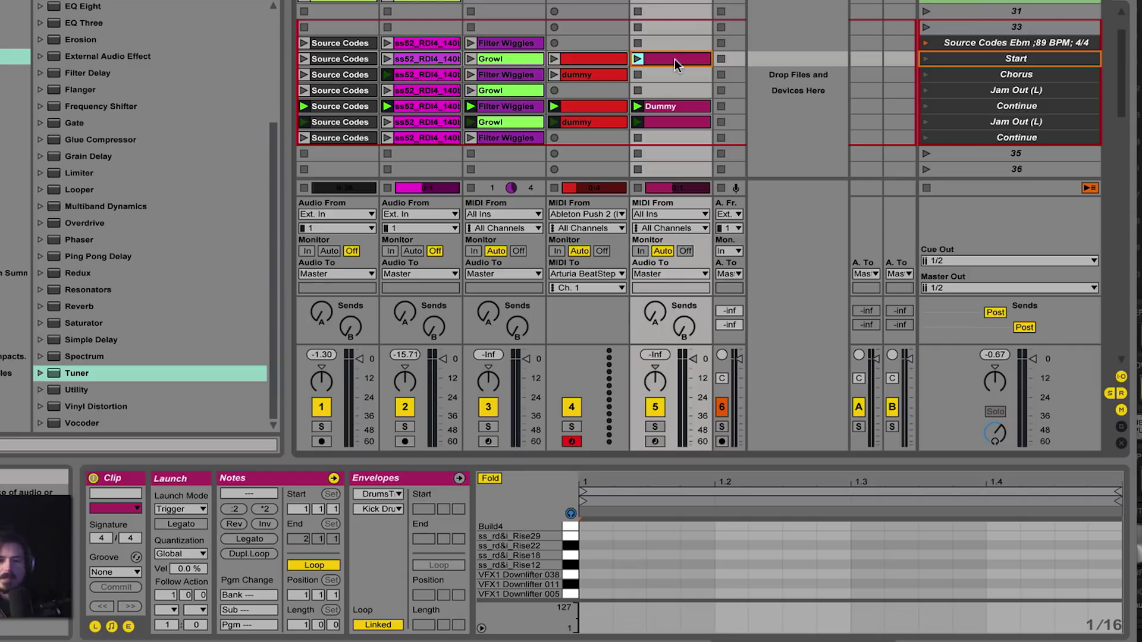
left_click(167, 594)
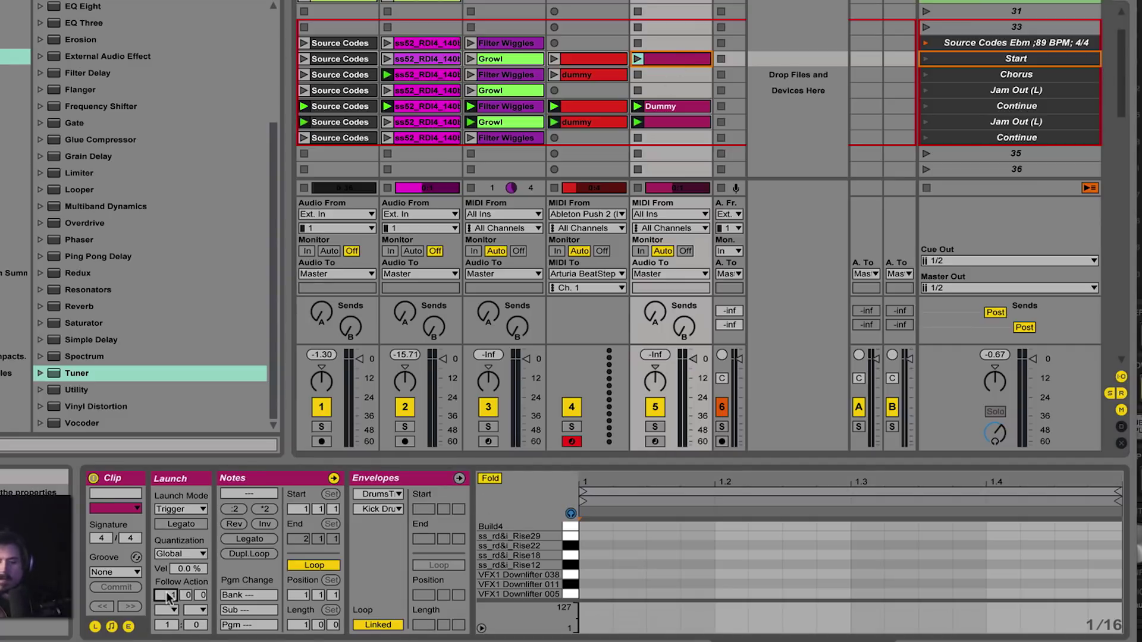
left_click(691, 64)
key("Delete")
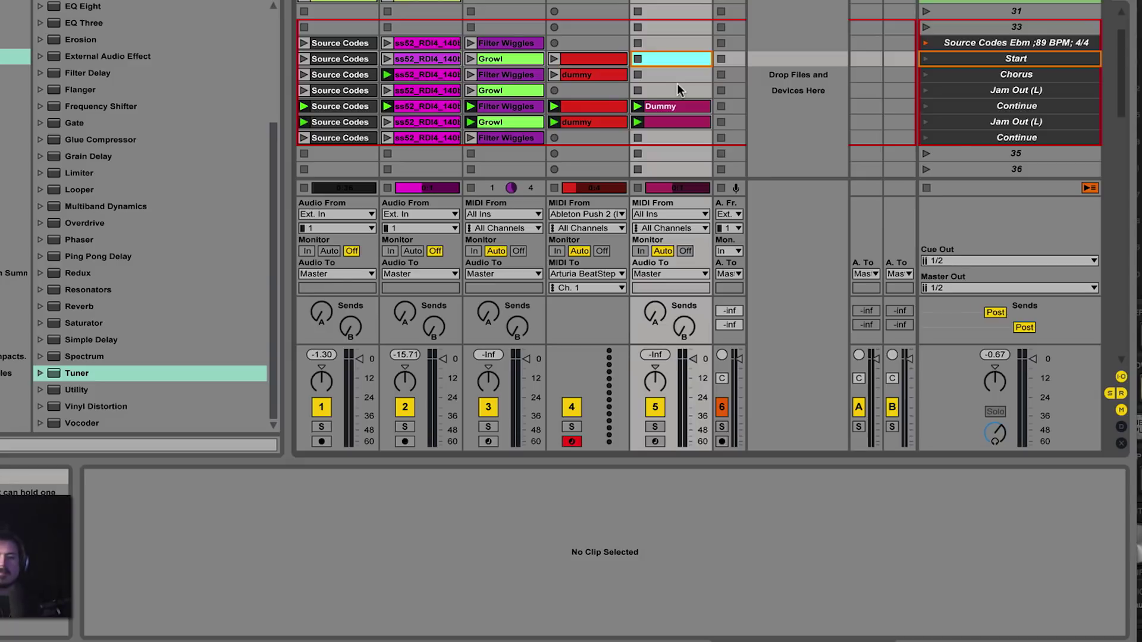
- Select the Growl clip in the Start row and scroll its EarthCry Inst chain list down to WiggleFilter
left_click(506, 58)
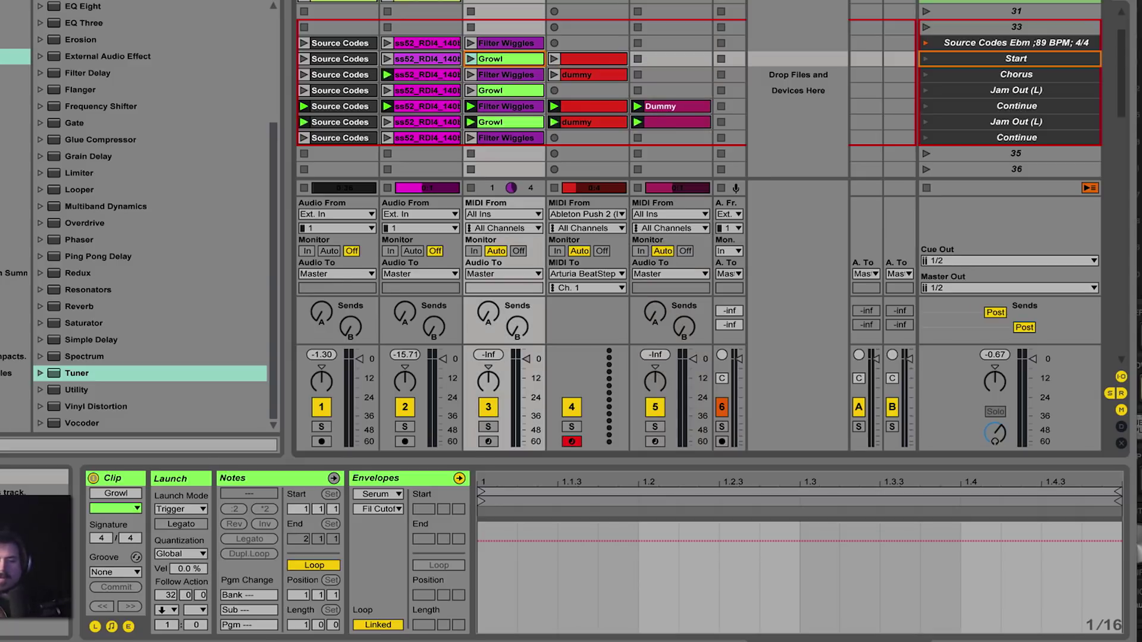
key("shift+Tab")
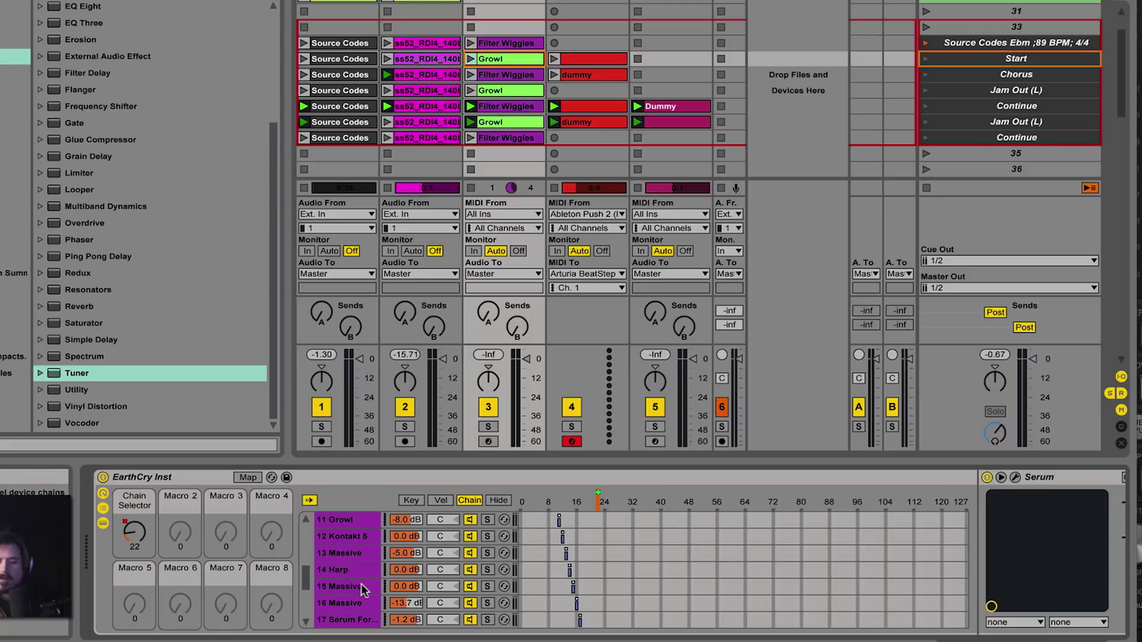
scroll(362, 584, "down", 2)
scroll(362, 584, "up", 3)
scroll(362, 584, "down", 4)
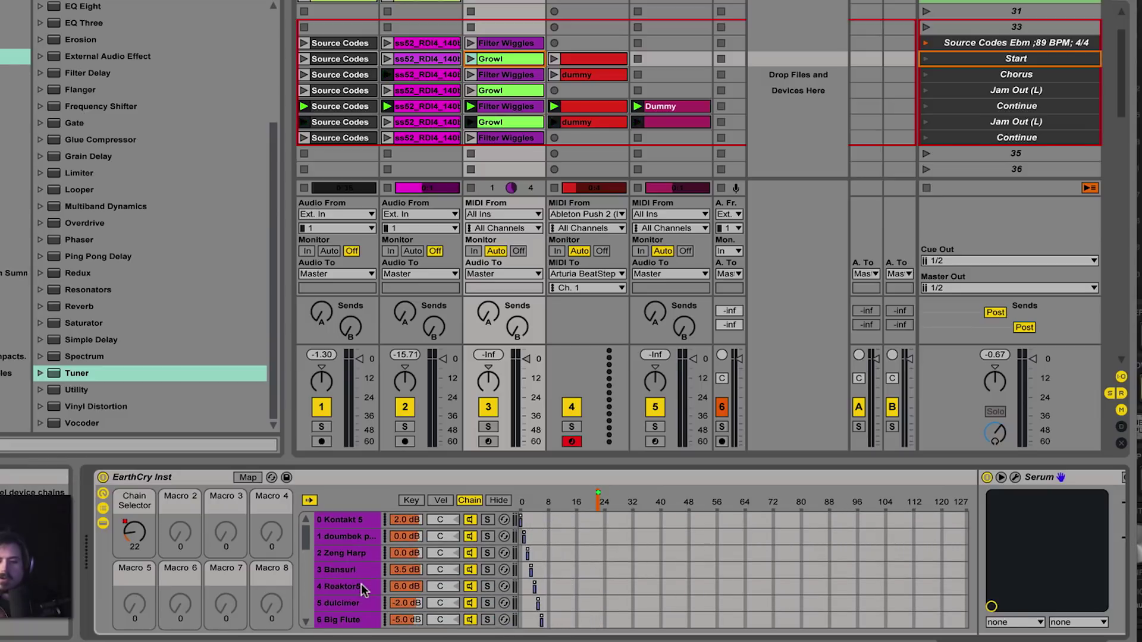
scroll(362, 586, "up", 3)
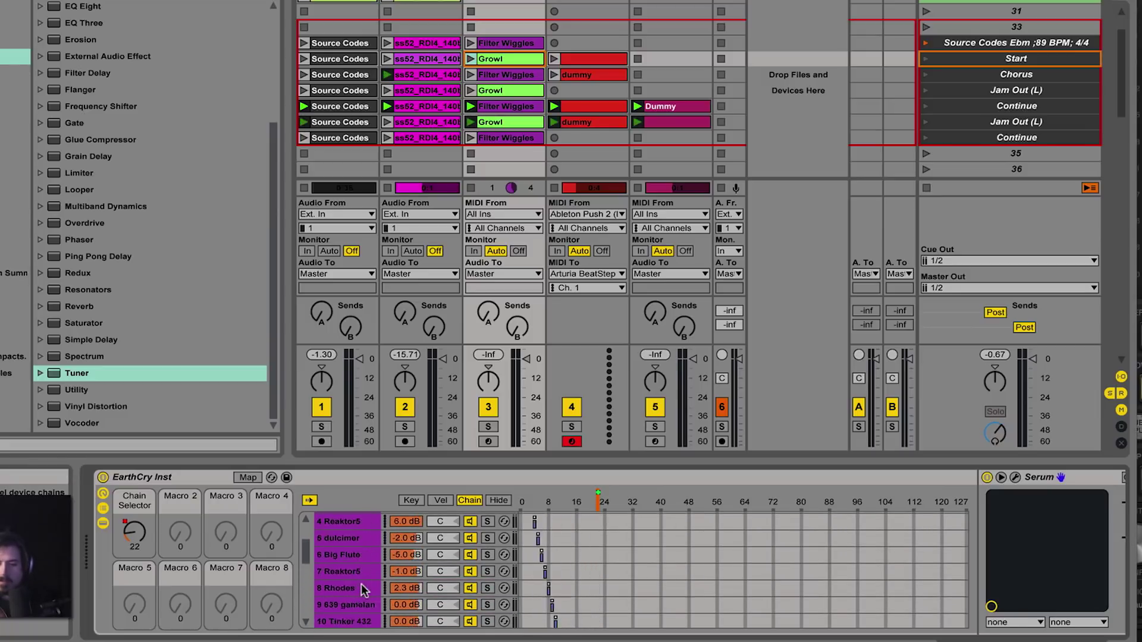
scroll(361, 584, "down", 3)
scroll(362, 584, "up", 3)
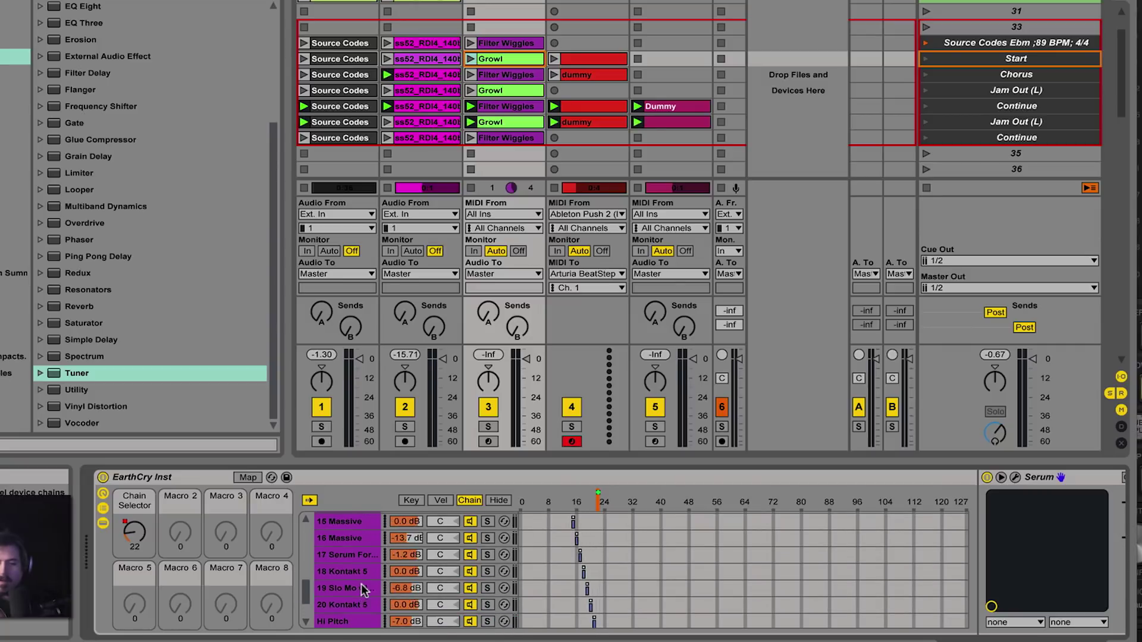
scroll(362, 584, "down", 4)
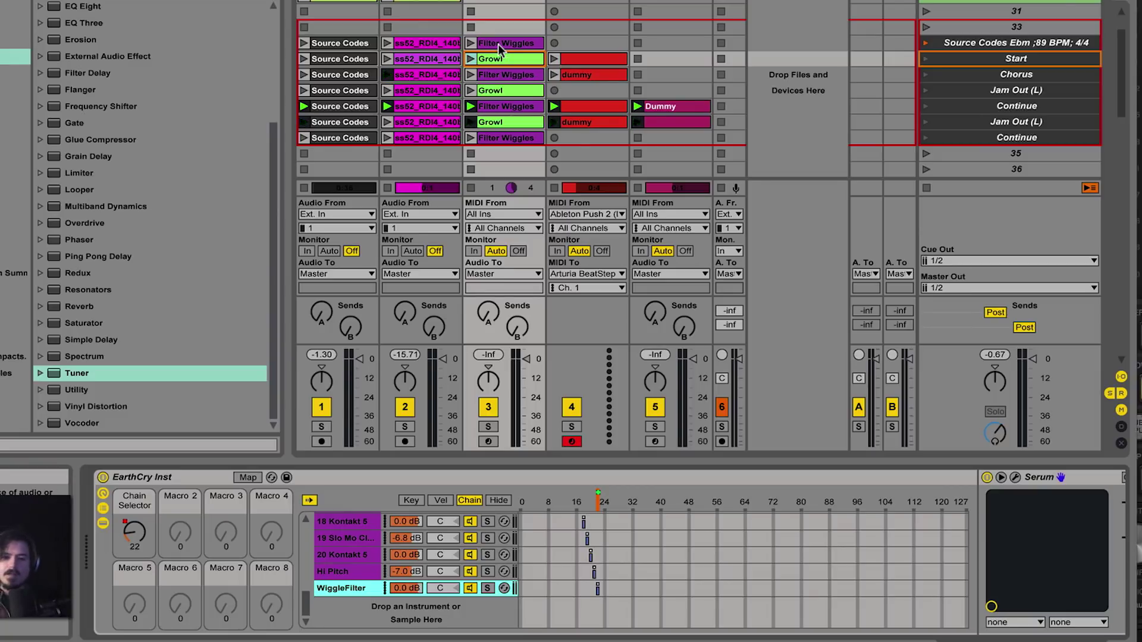
- Select the top-scene Source Codes clip to show its sample settings, warped at 89.00 BPM
key("Up")
key("Left")
key("Left")
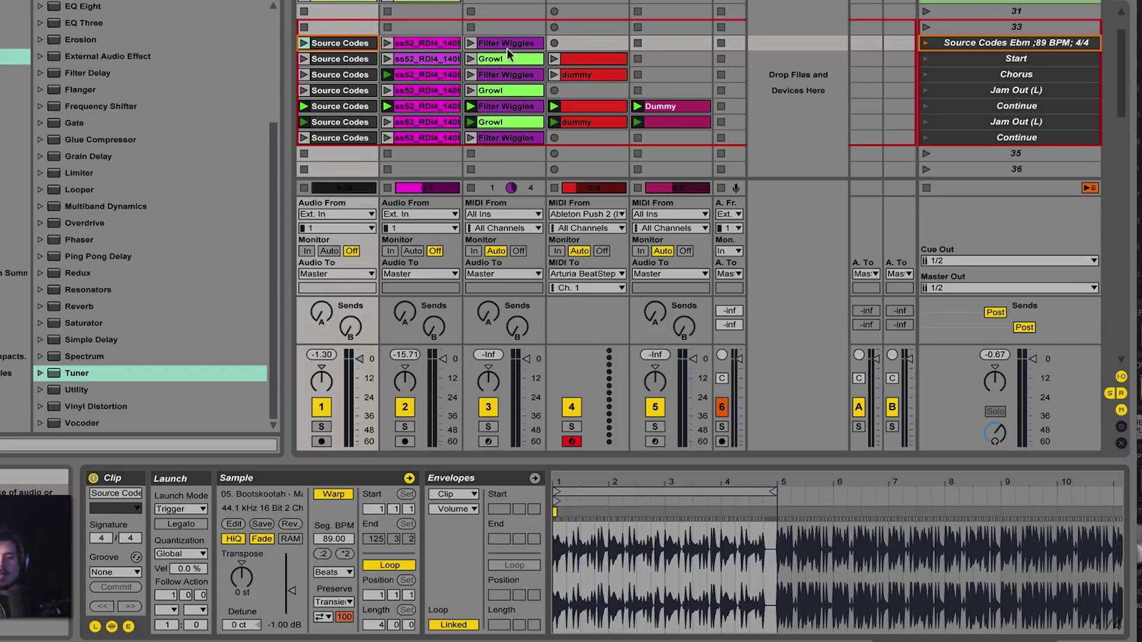